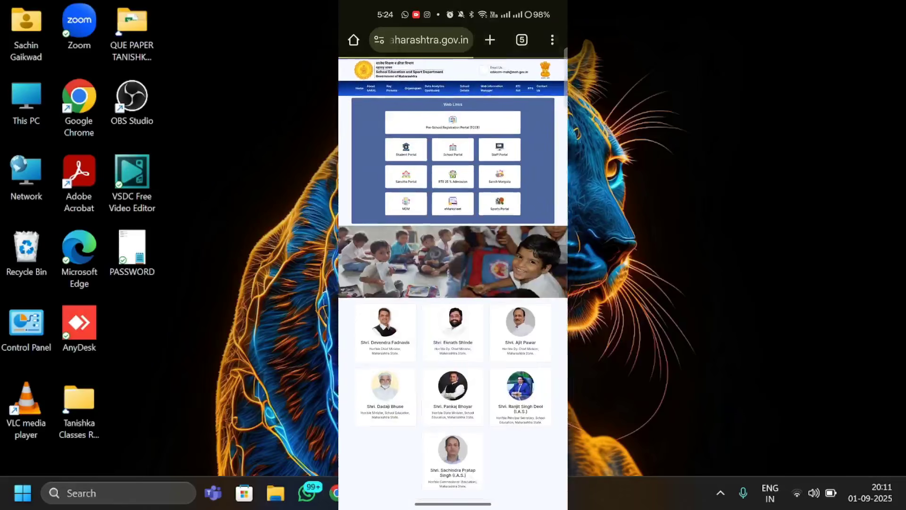
- Open the Pre-School Registration Portal link on the mirrored phone
click(468, 129)
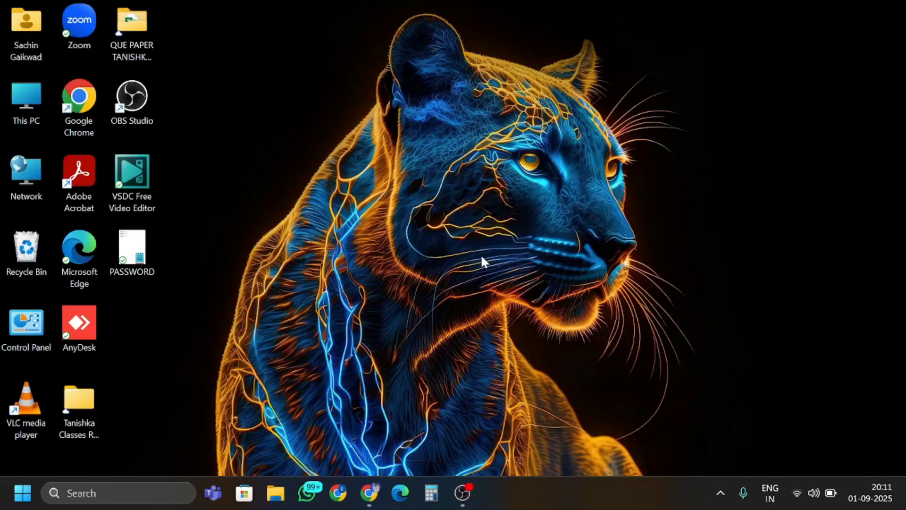
- Switch to desktop Chrome and search Google for pcs.mahaonline
key(alt+Tab)
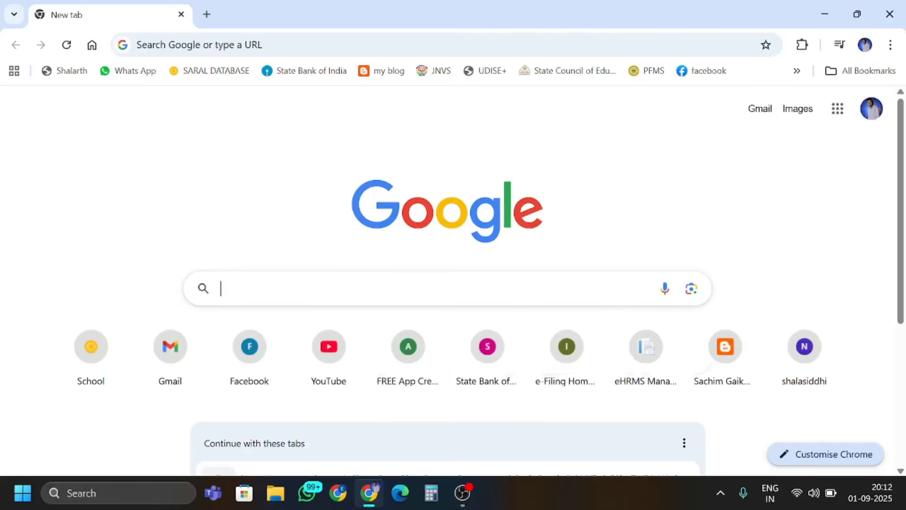
click(250, 289)
click(296, 330)
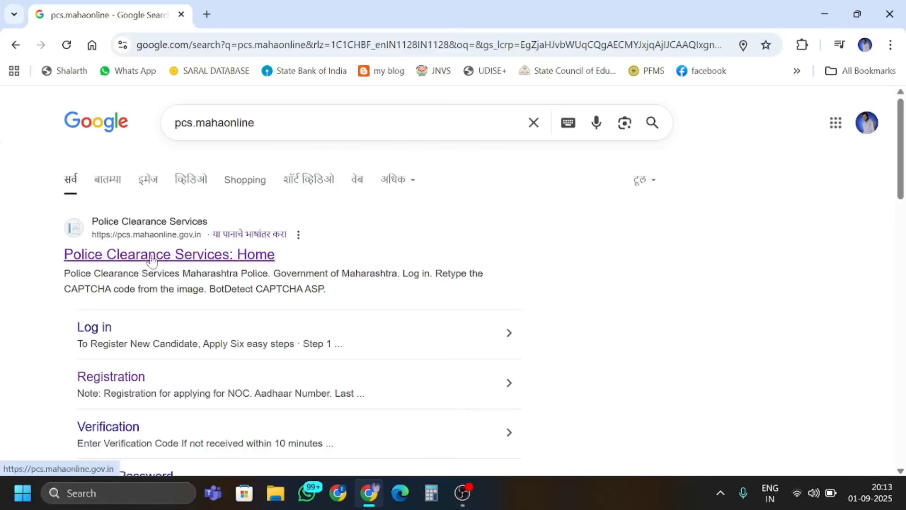
- Open the 'Police Clearance Services: Home' search result
click(137, 257)
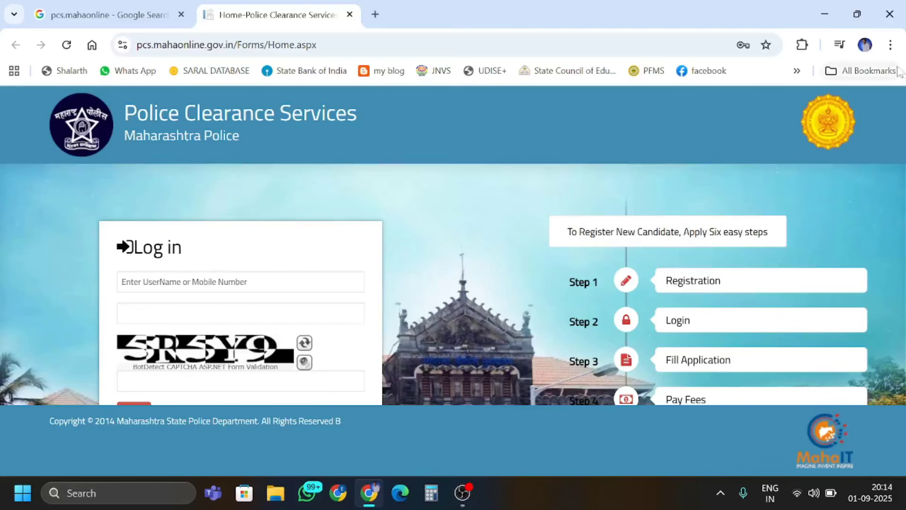
- Zoom the page out to 80% and open the Registration form
click(890, 45)
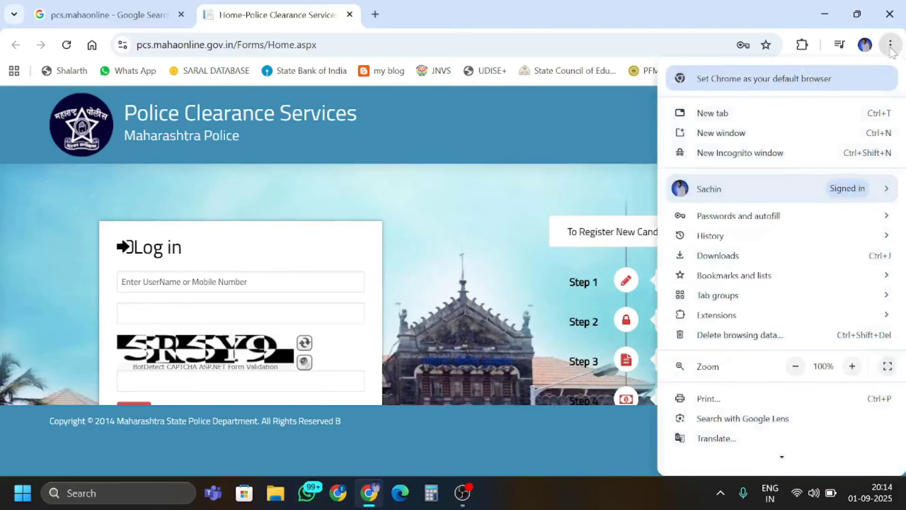
click(796, 367)
click(796, 366)
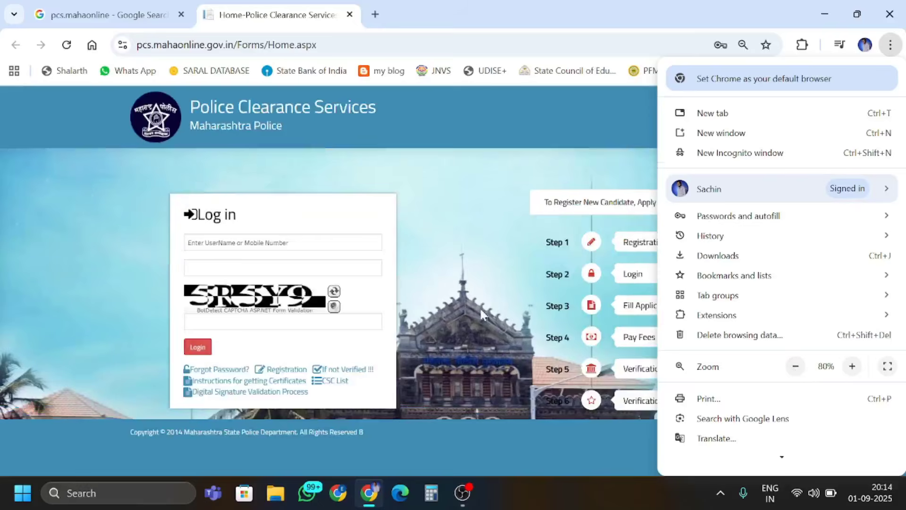
click(482, 314)
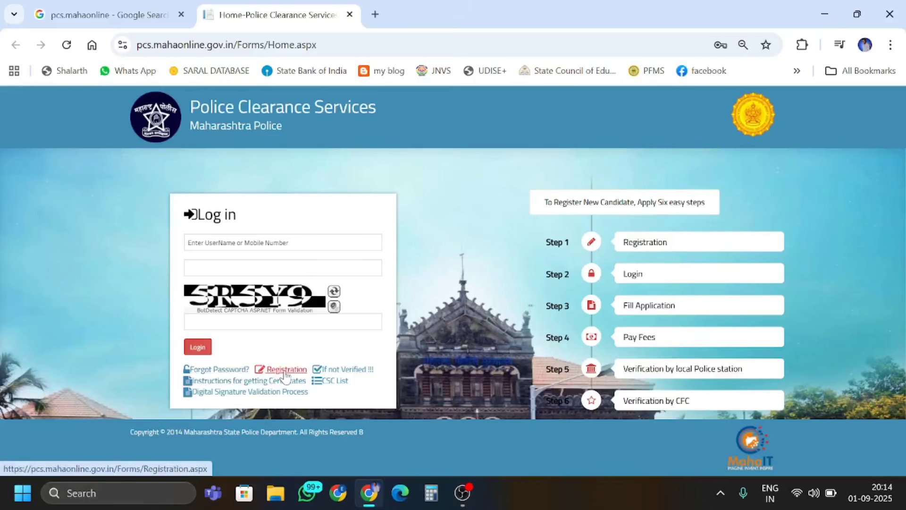
click(286, 370)
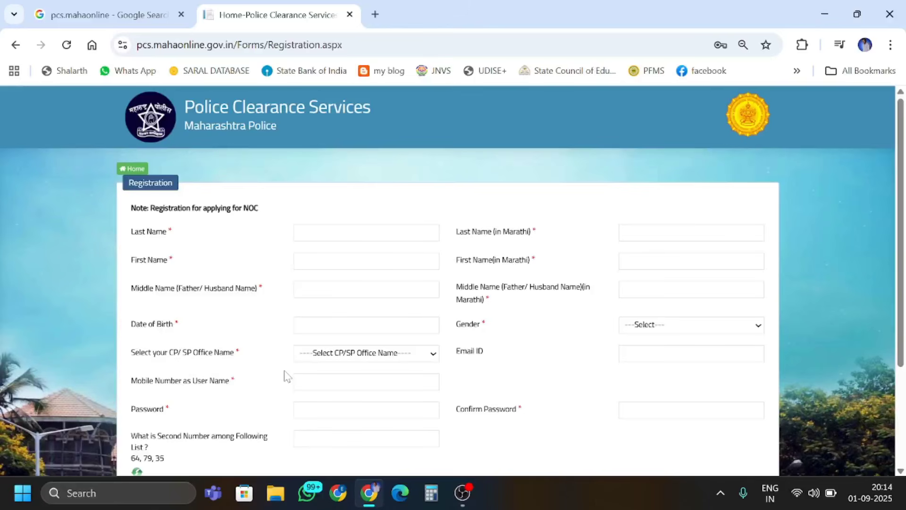
- Restore the browser zoom from 80% back to 100%
click(891, 45)
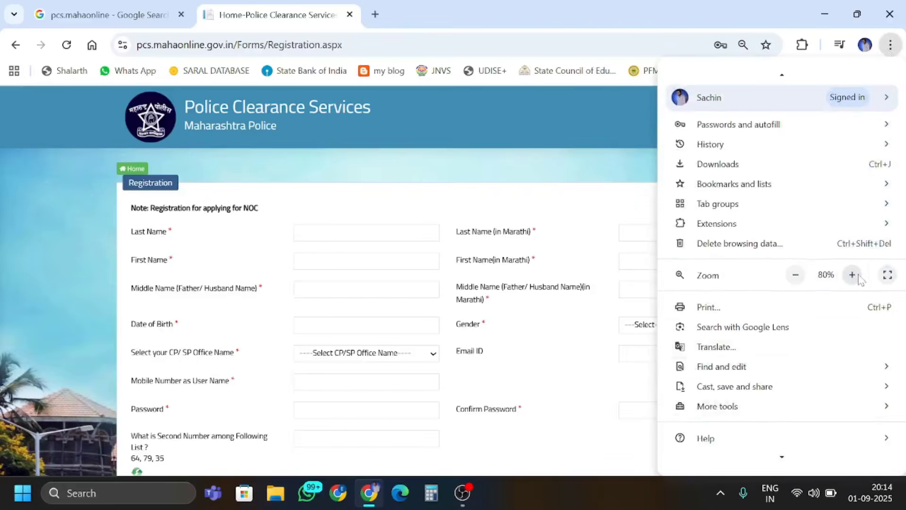
click(854, 275)
click(855, 275)
click(588, 156)
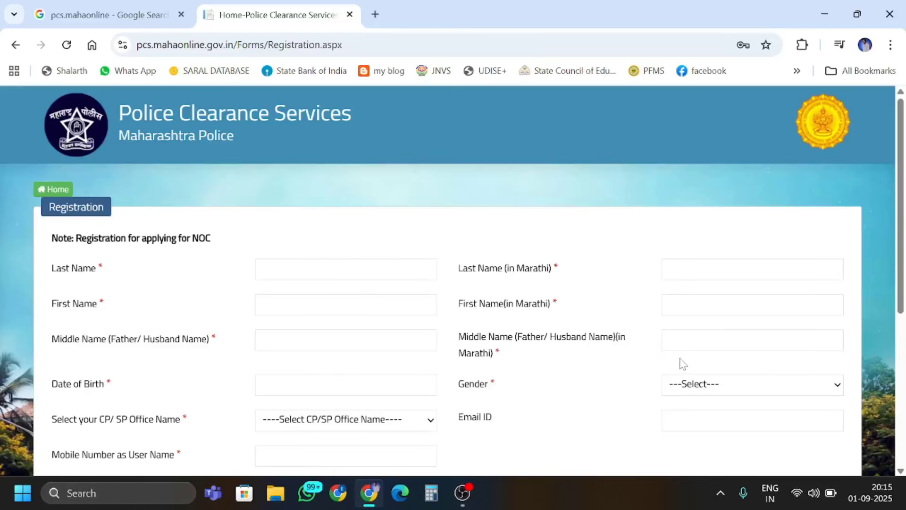
- Check the Gender options and refresh the number list for the check question
scroll(881, 292, down, 3)
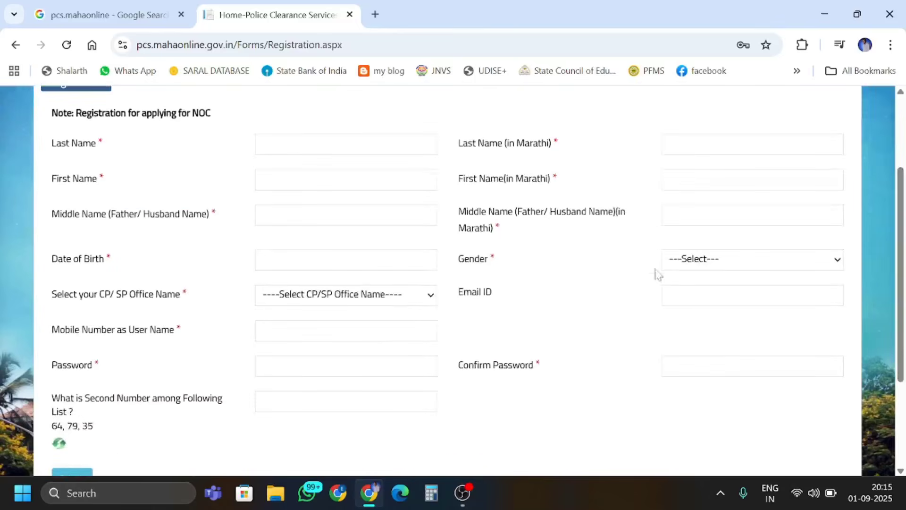
click(705, 262)
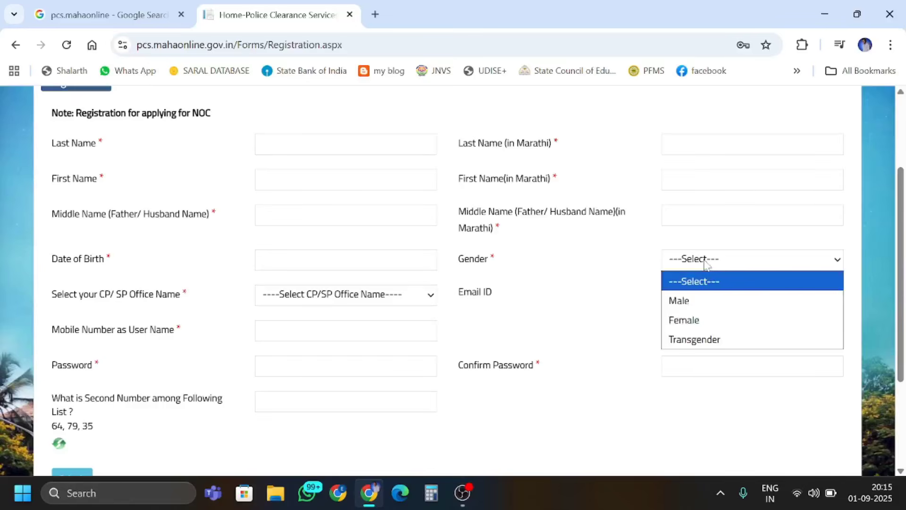
click(705, 263)
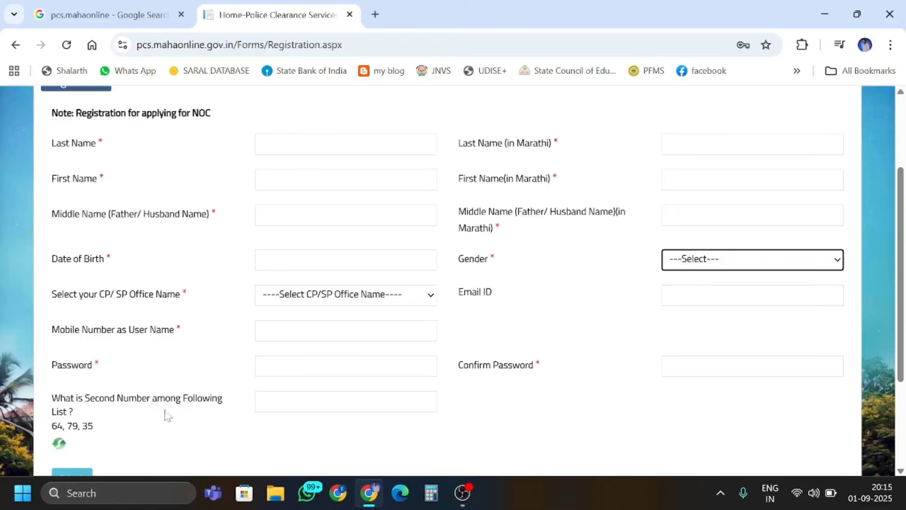
click(59, 444)
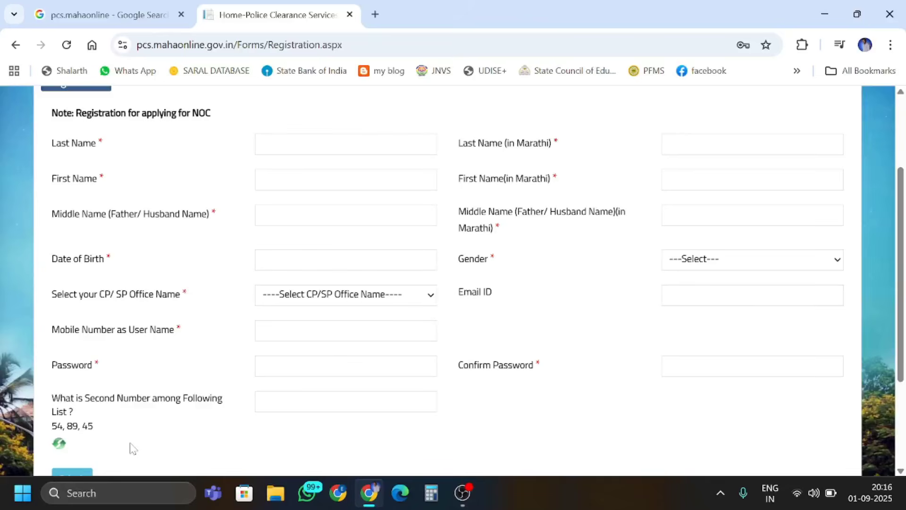
mouse_move(902, 337)
mouse_down()
mouse_move(901, 350)
mouse_move(902, 340)
mouse_up()
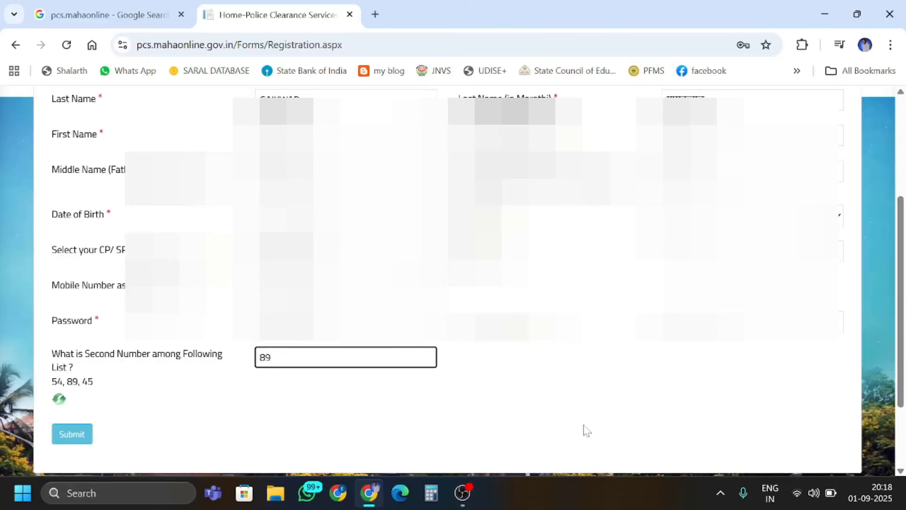
- Submit the registration and acknowledge the verification-code-sent message
click(73, 436)
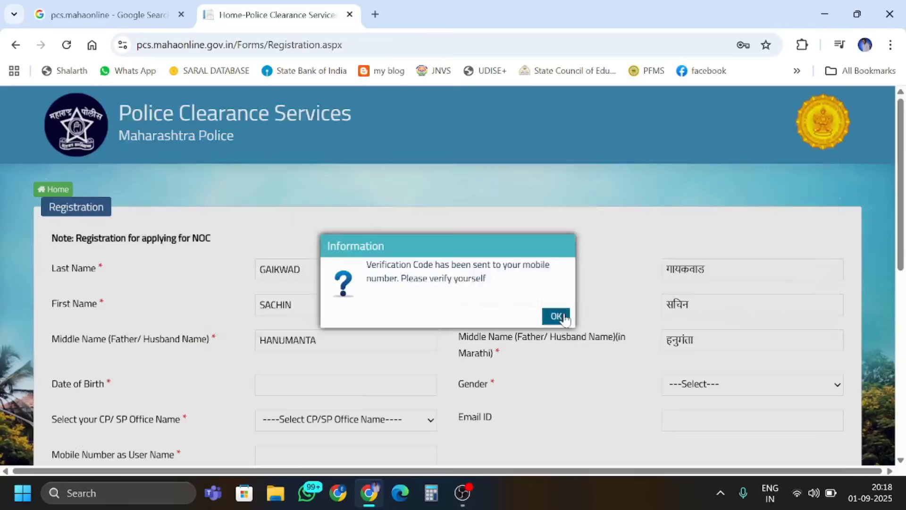
click(557, 315)
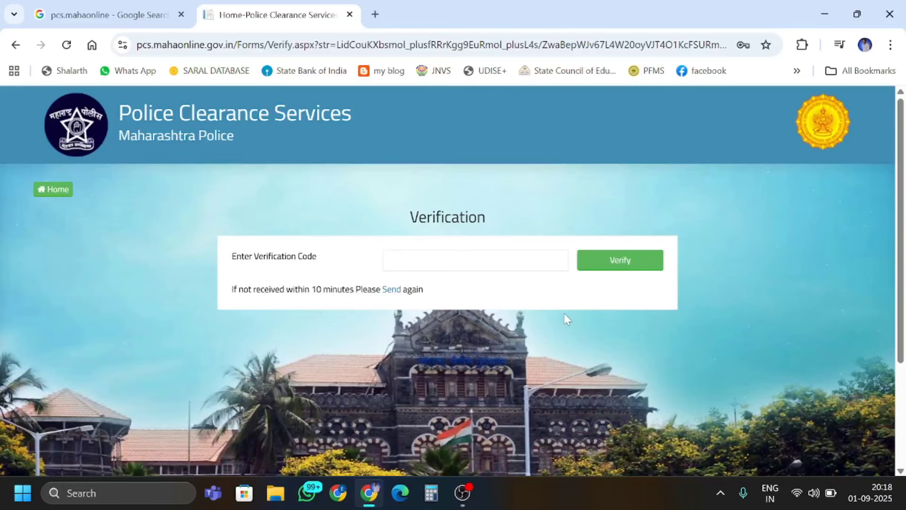
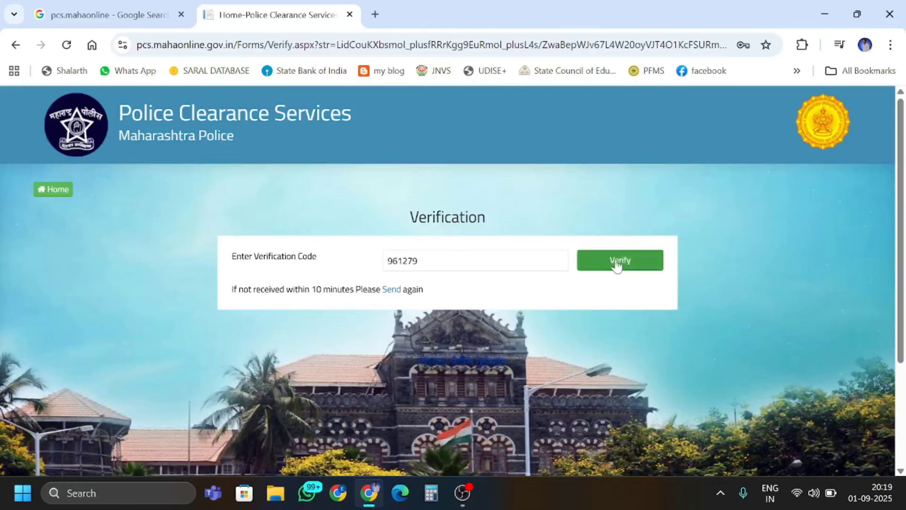
- Paste the SMS verification code, verify it, and dismiss the success message
click(616, 266)
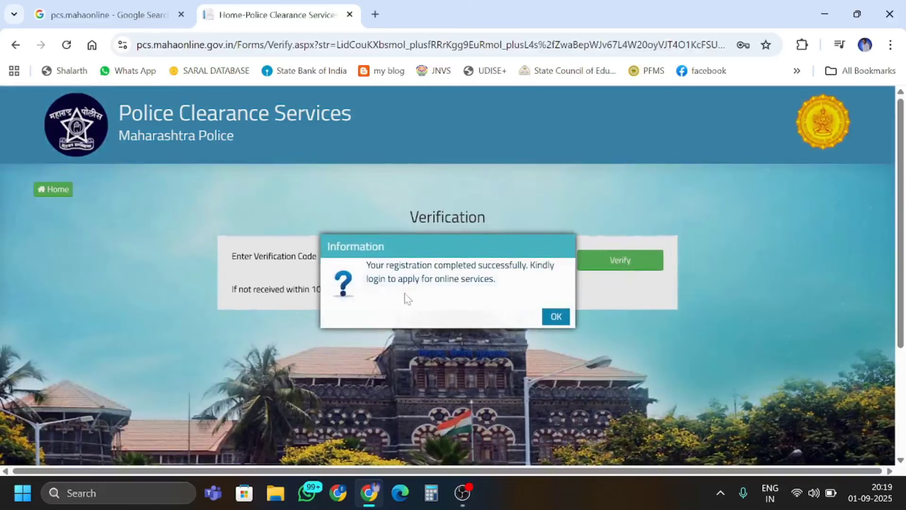
click(555, 317)
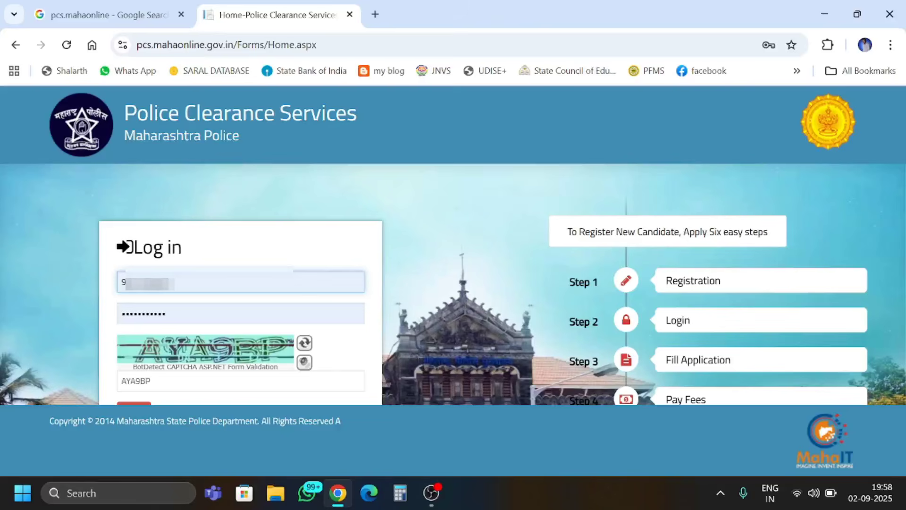
- Log in and choose CHARACTER CERTIFICATE under the SERVICES menu
click(140, 405)
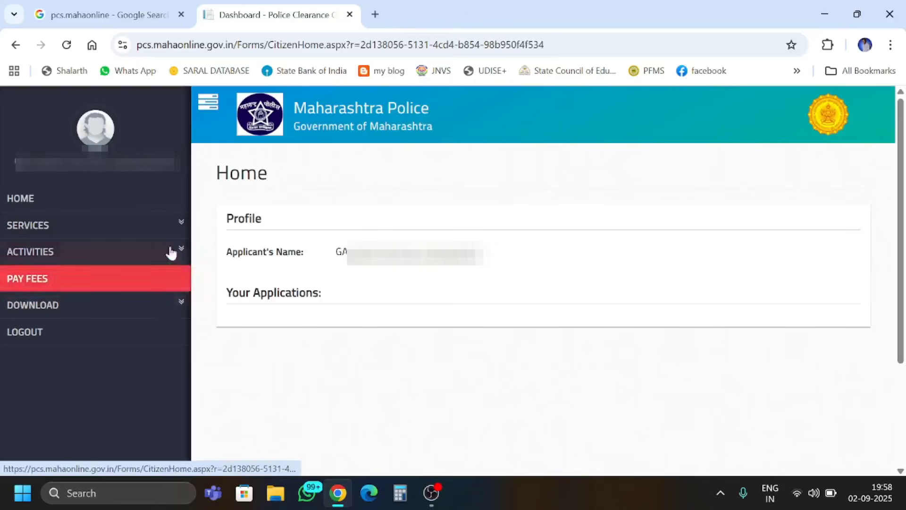
click(184, 230)
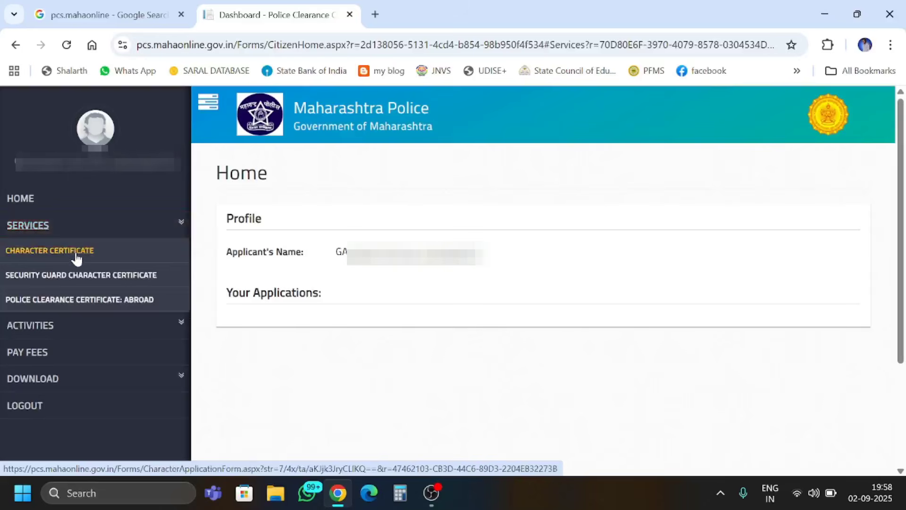
click(61, 250)
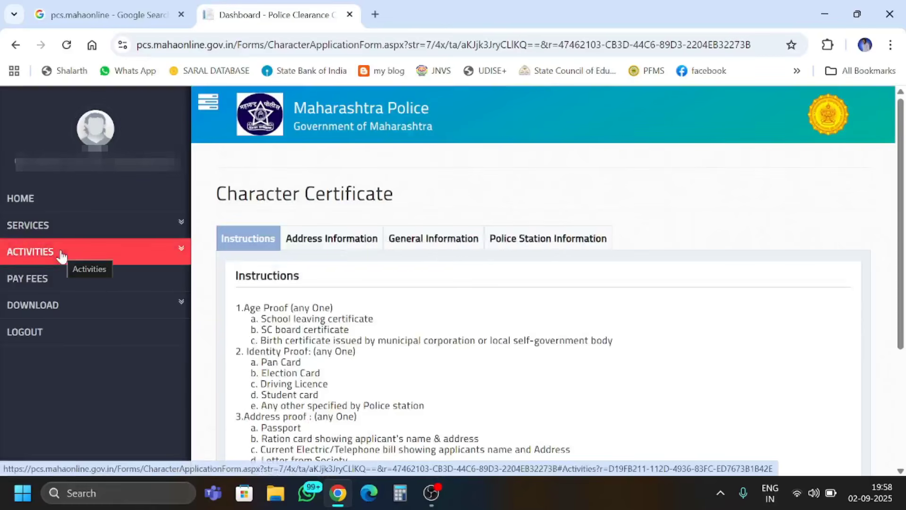
- Review the required-documents instructions and continue to the General Information form
drag(905, 156, 905, 192)
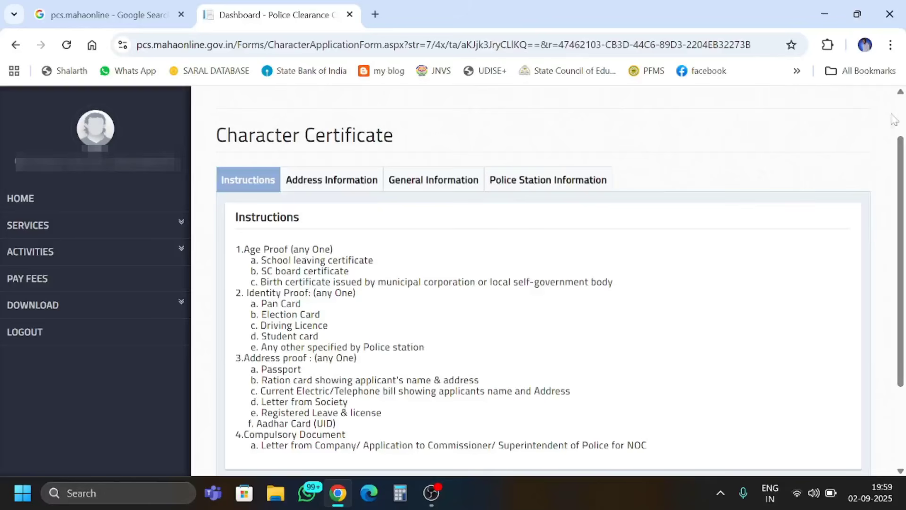
drag(901, 171, 901, 255)
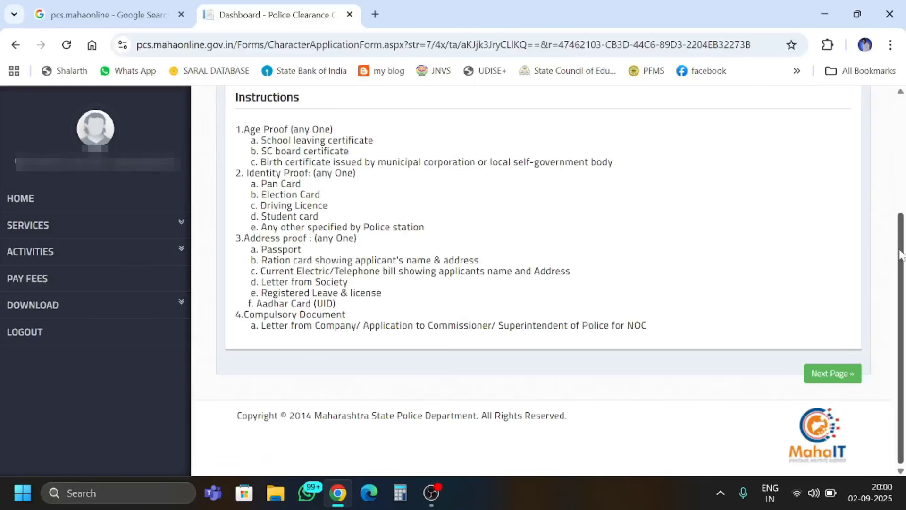
click(832, 380)
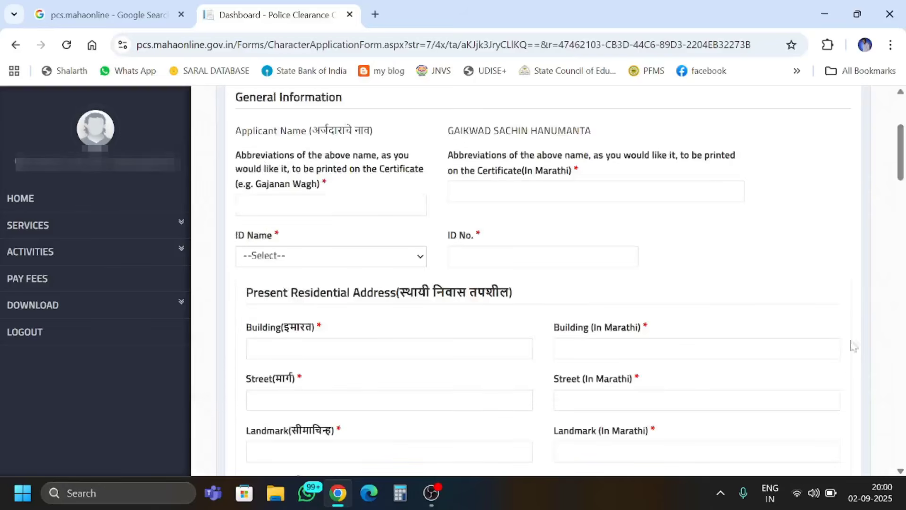
mouse_move(901, 176)
mouse_down()
mouse_move(902, 143)
mouse_move(902, 163)
mouse_up()
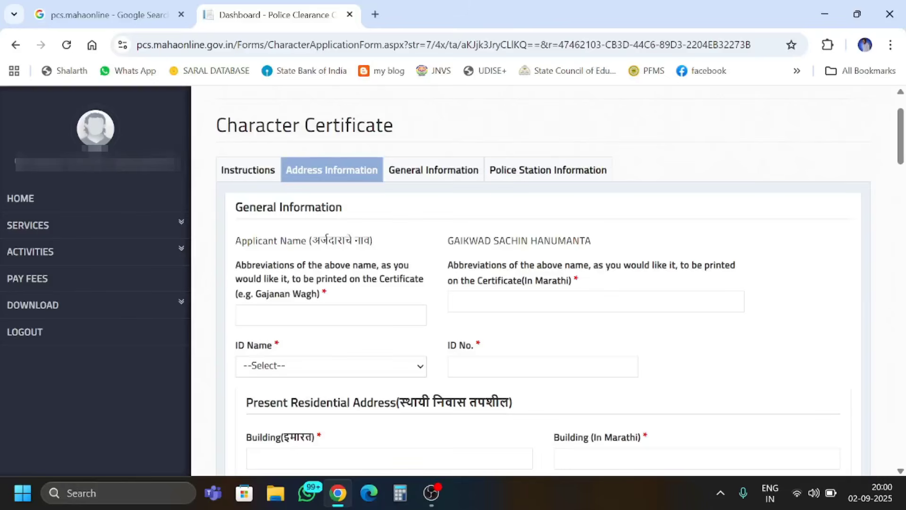
click(358, 367)
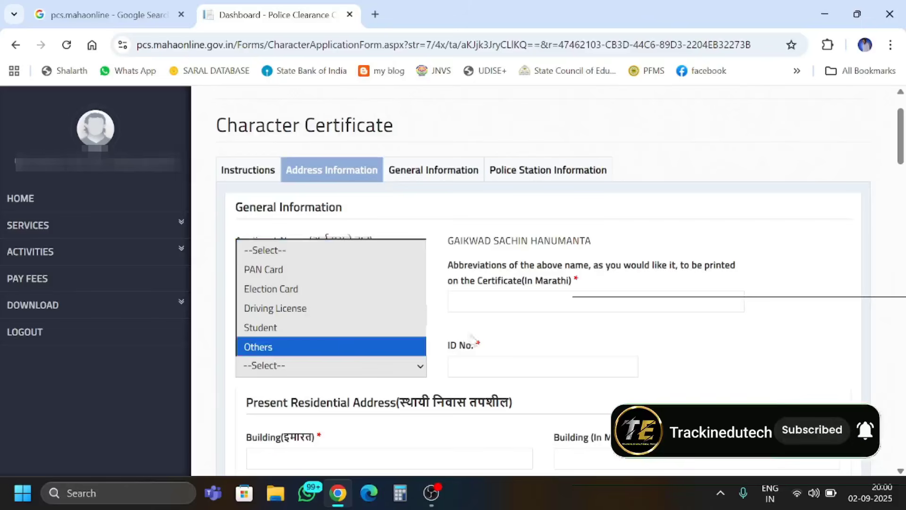
click(485, 339)
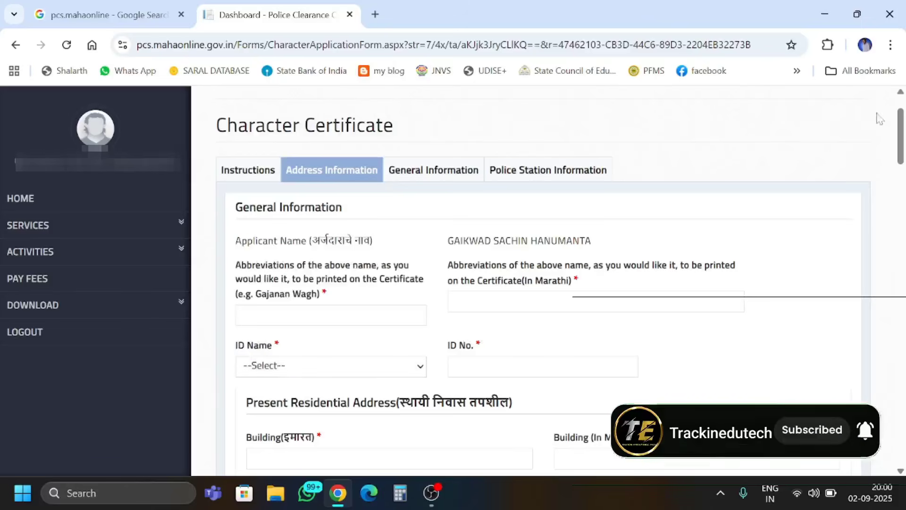
scroll(903, 134, down, 5)
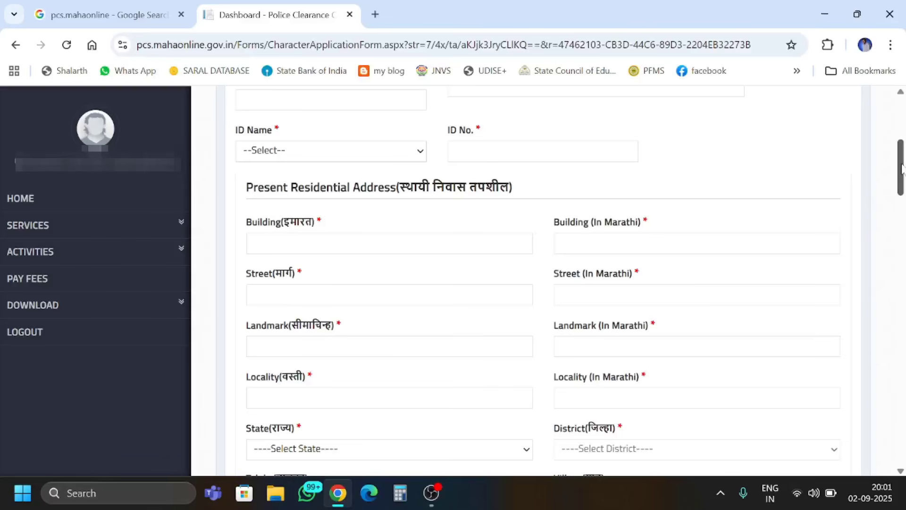
drag(901, 167, 902, 195)
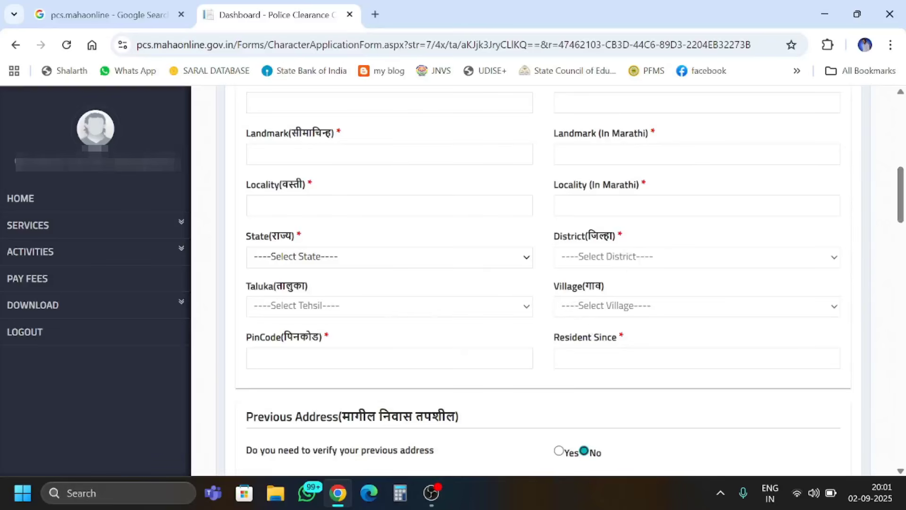
drag(898, 190, 898, 231)
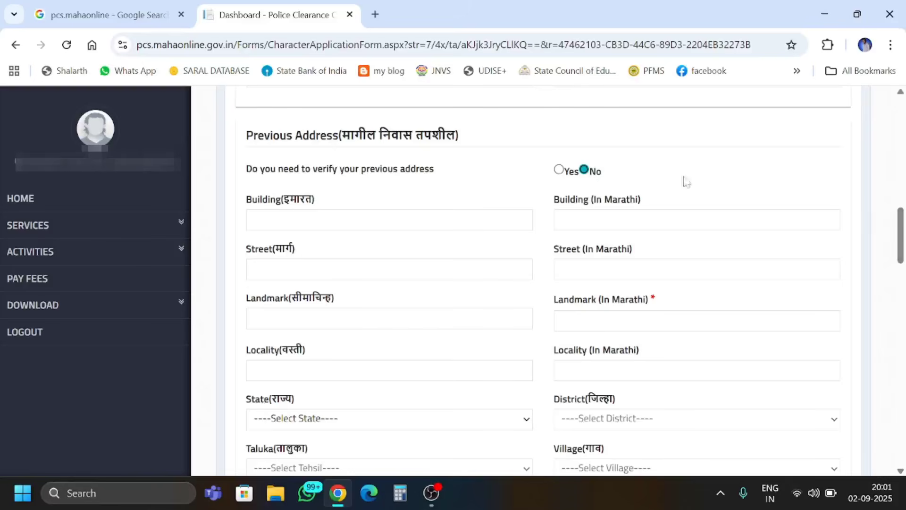
scroll(902, 257, down, 3)
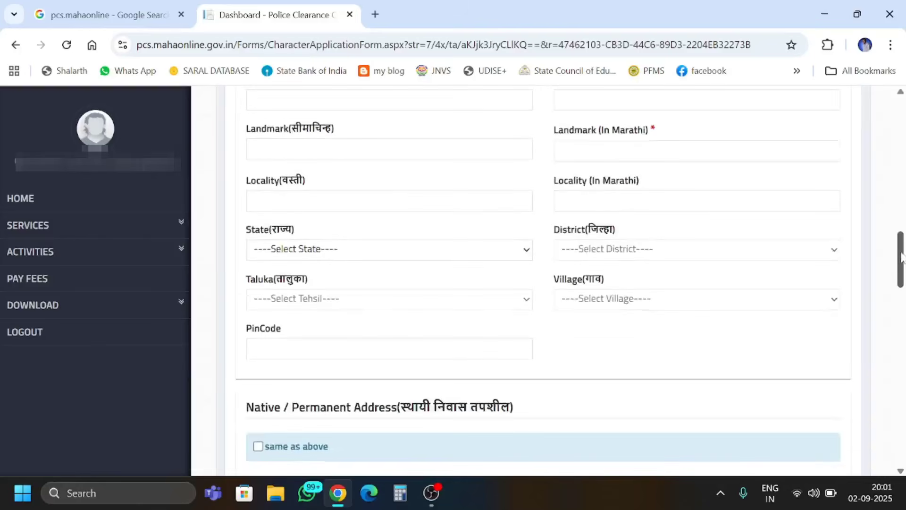
drag(901, 257, 897, 295)
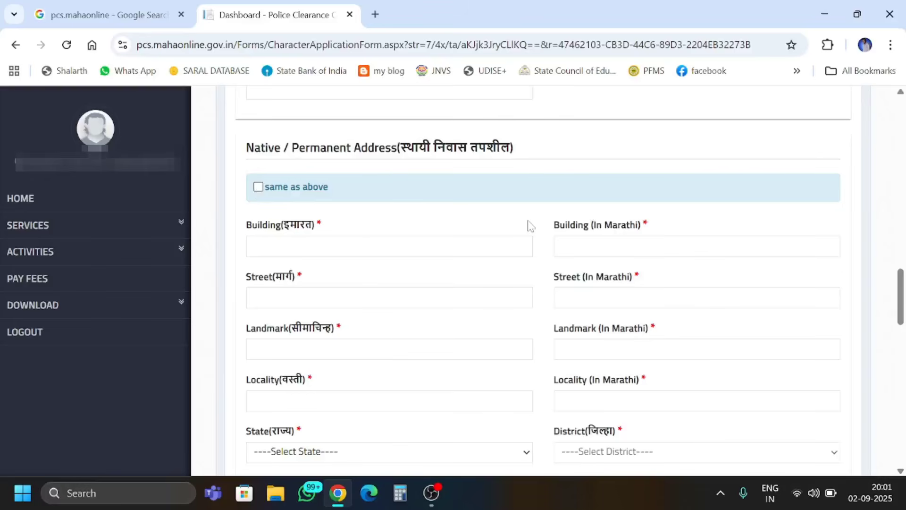
drag(902, 296, 899, 360)
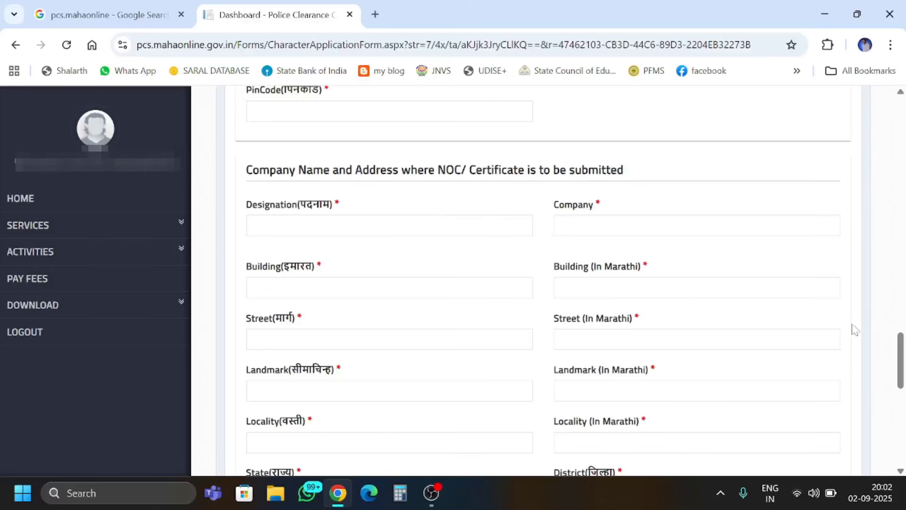
- Scroll to the 'Particulars of places' table and begin entering the address in row 1
drag(900, 350, 901, 370)
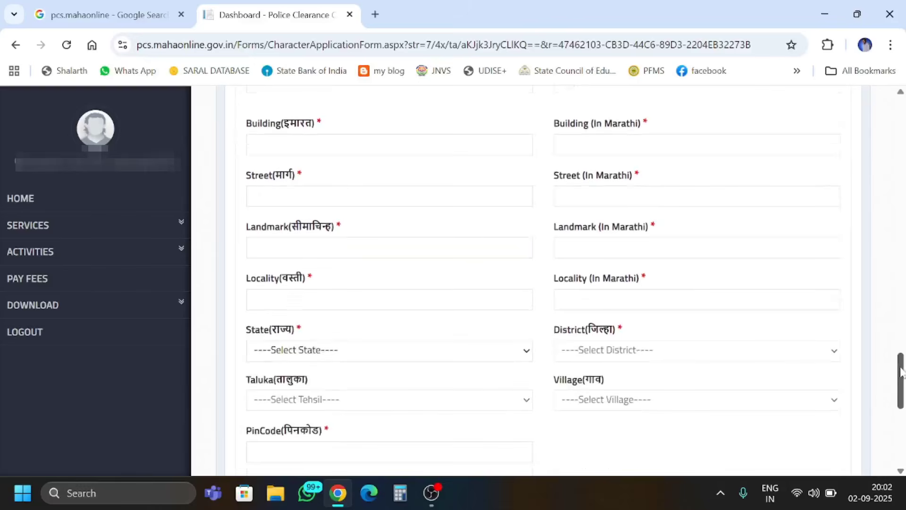
drag(902, 370, 901, 416)
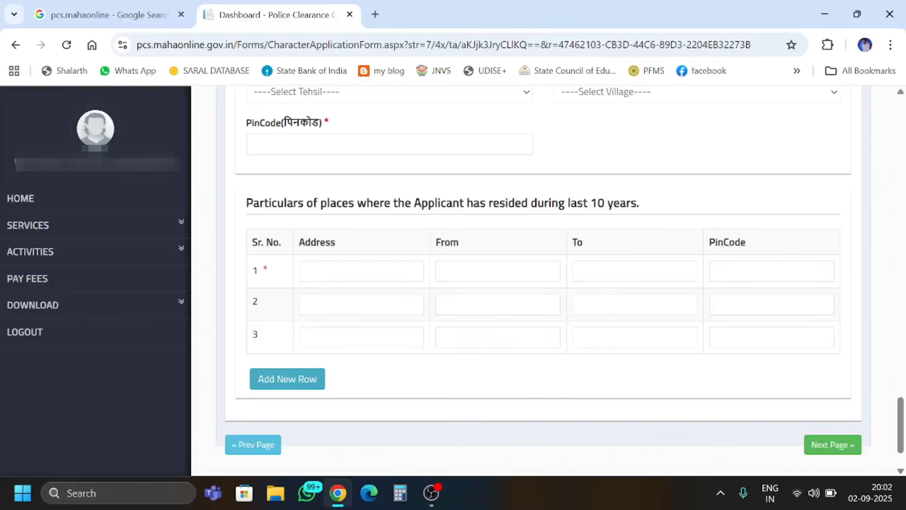
click(361, 271)
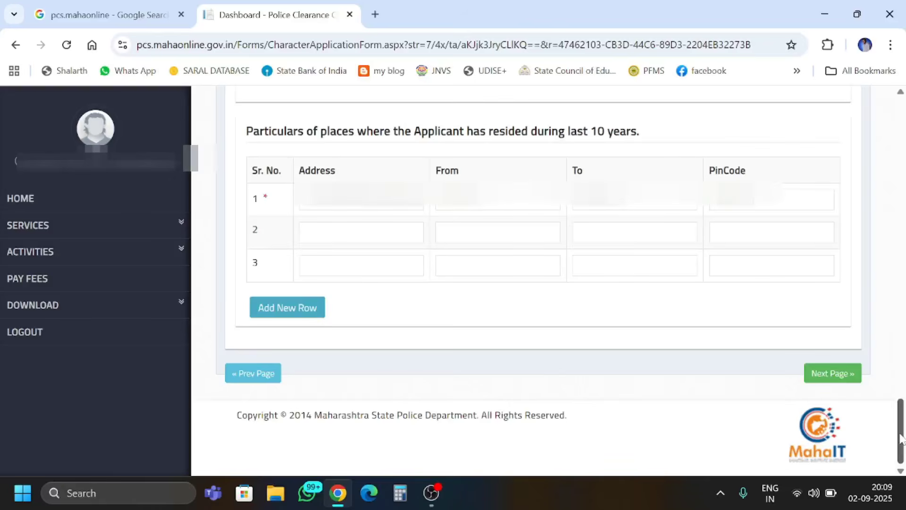
- On the General Questions page, answer No to the arrest, politics and criminal offence questions
click(825, 382)
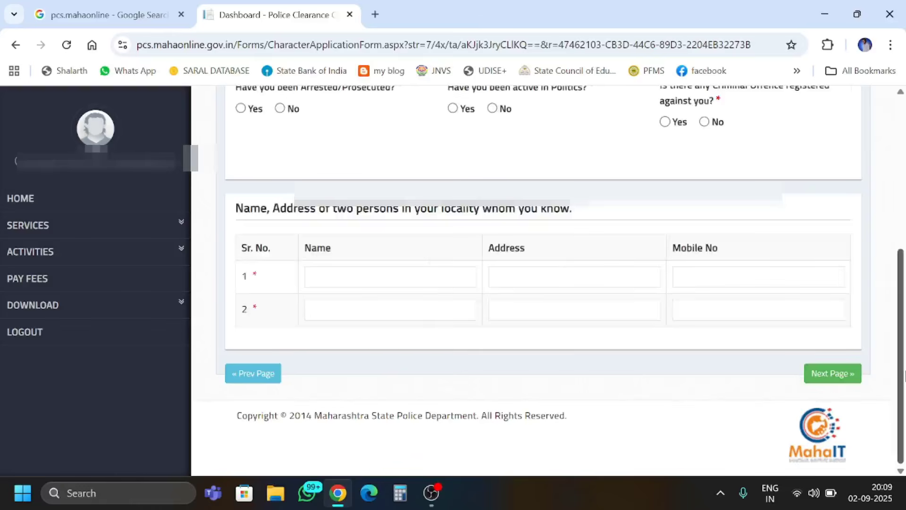
drag(902, 385, 886, 198)
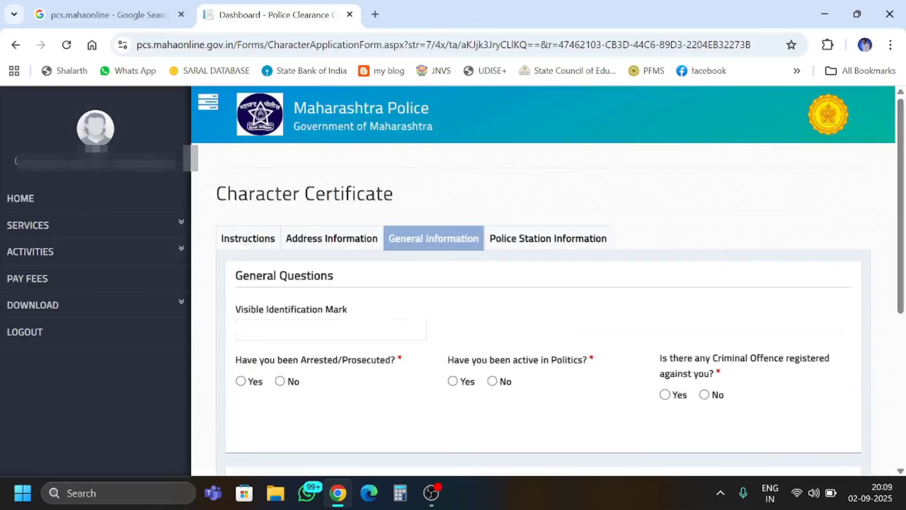
drag(899, 173, 899, 206)
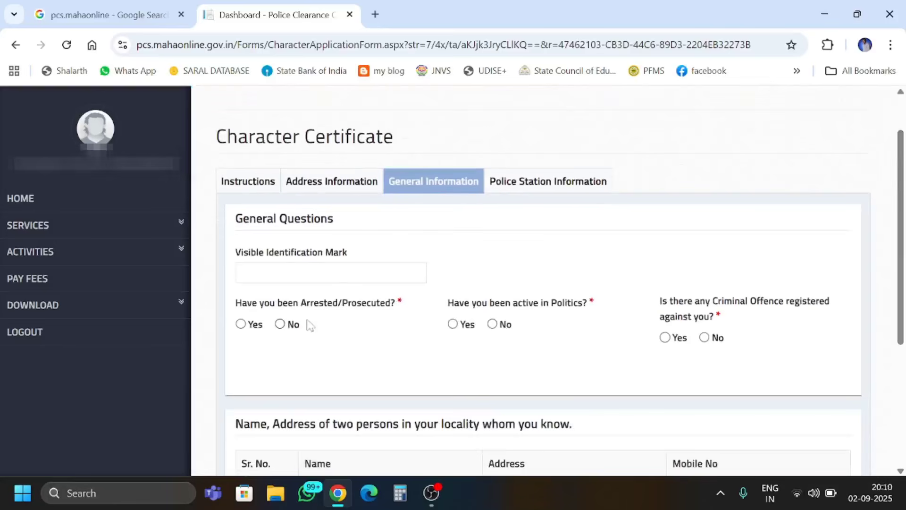
click(280, 325)
click(492, 325)
click(705, 337)
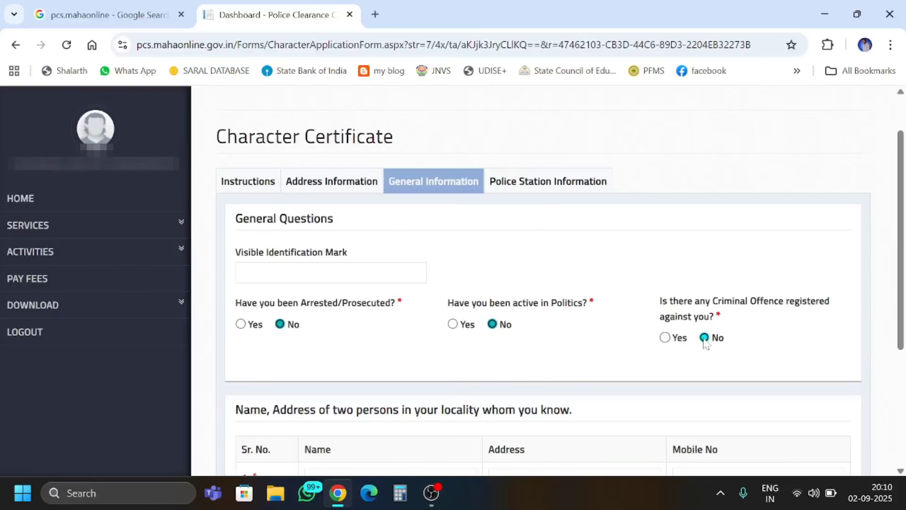
click(665, 338)
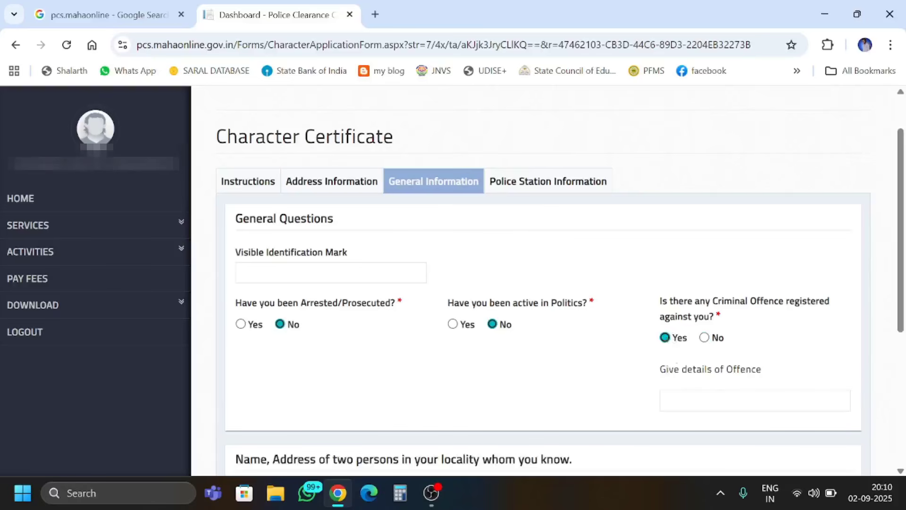
click(704, 337)
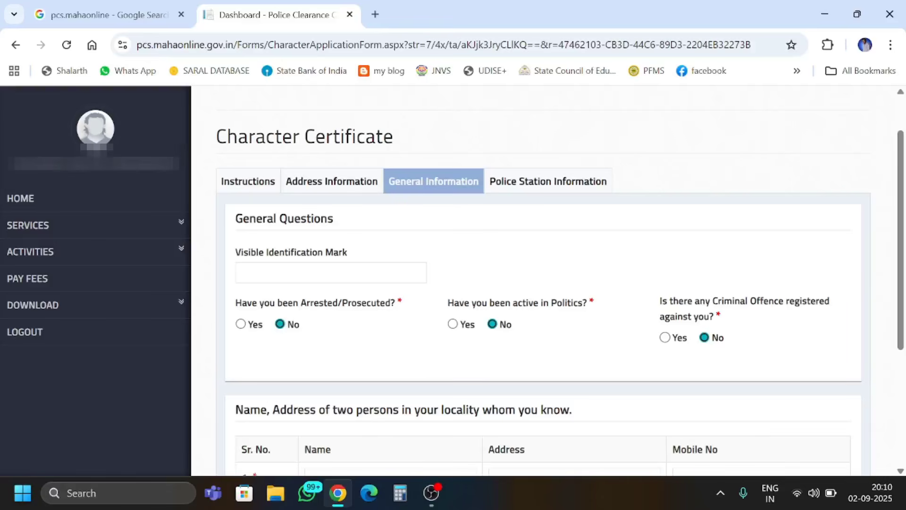
drag(901, 242, 894, 343)
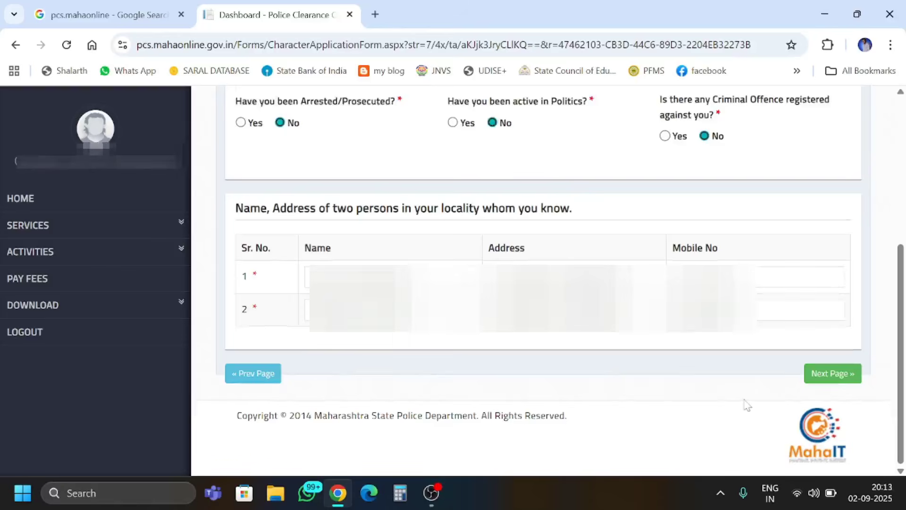
- On the police station page, set district to Ahilyanagar and local police station to Ashvi P. Station
click(848, 378)
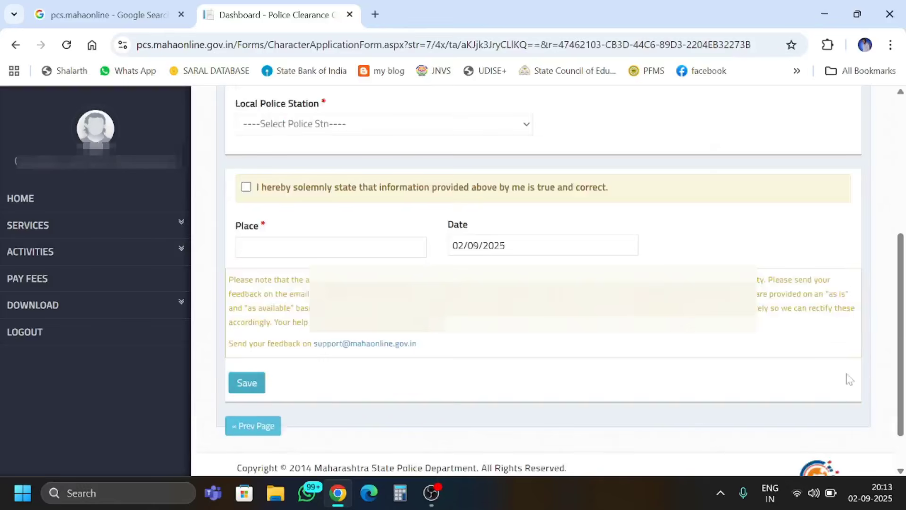
drag(902, 351, 901, 180)
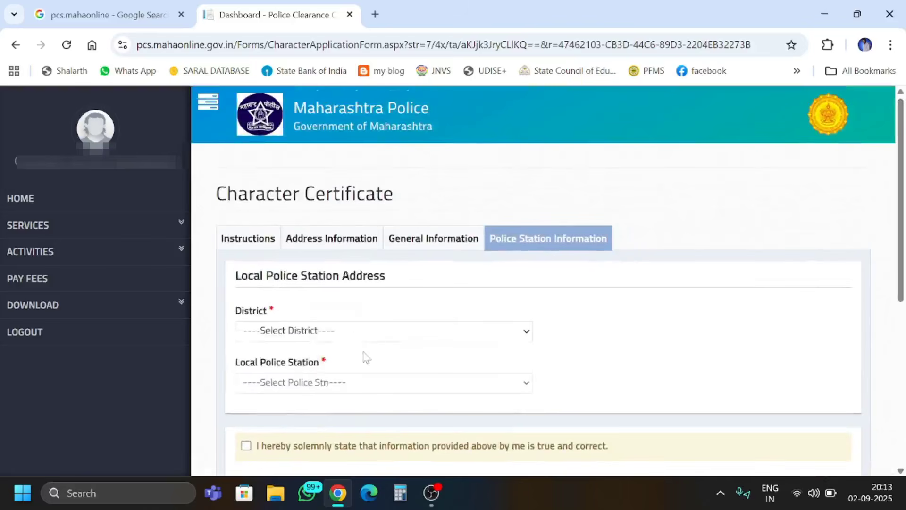
click(357, 341)
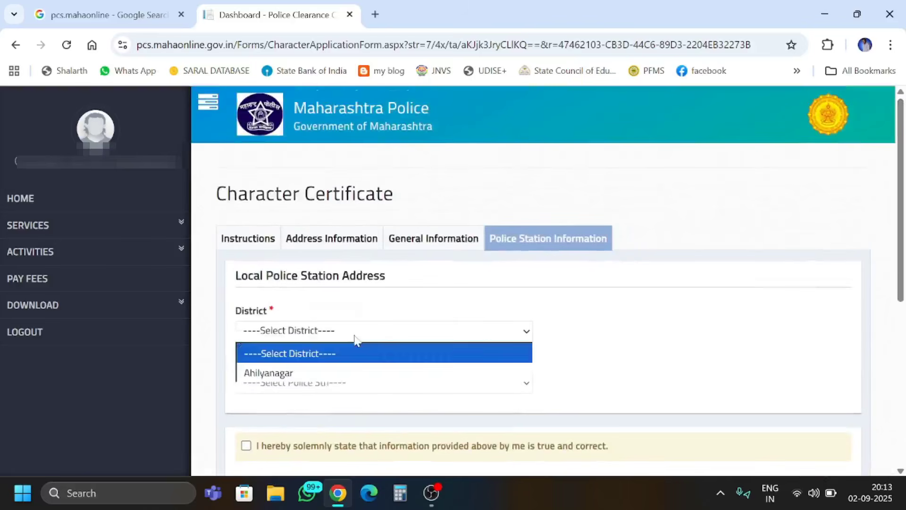
click(314, 369)
click(328, 385)
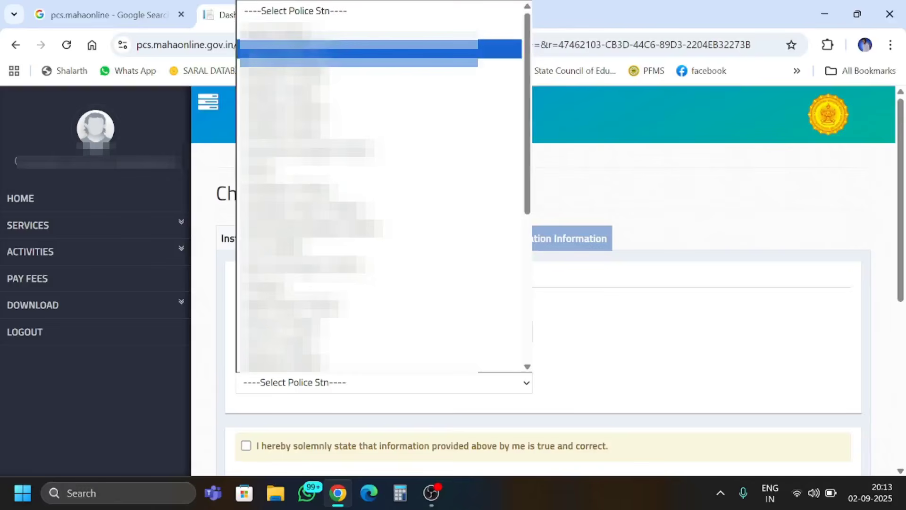
click(358, 49)
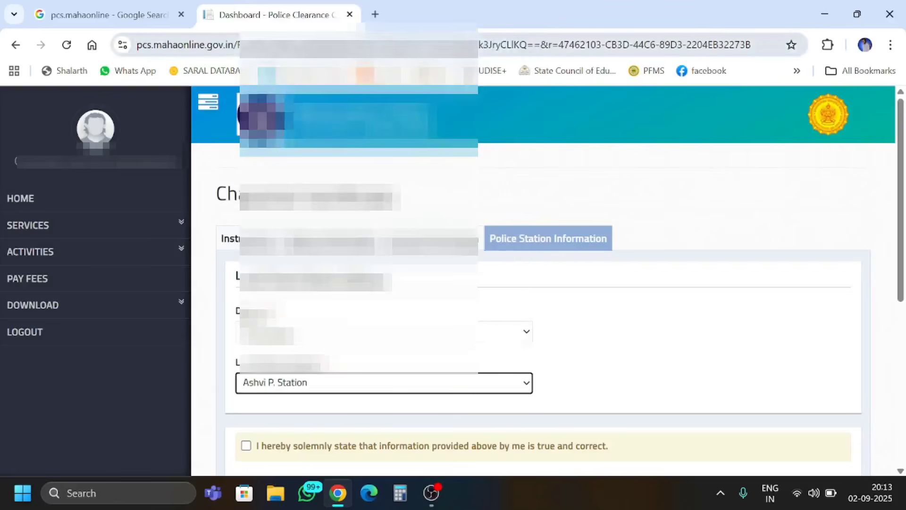
- Tick the declaration that the information is true and enter 'Sangam' as the place
drag(898, 167, 895, 243)
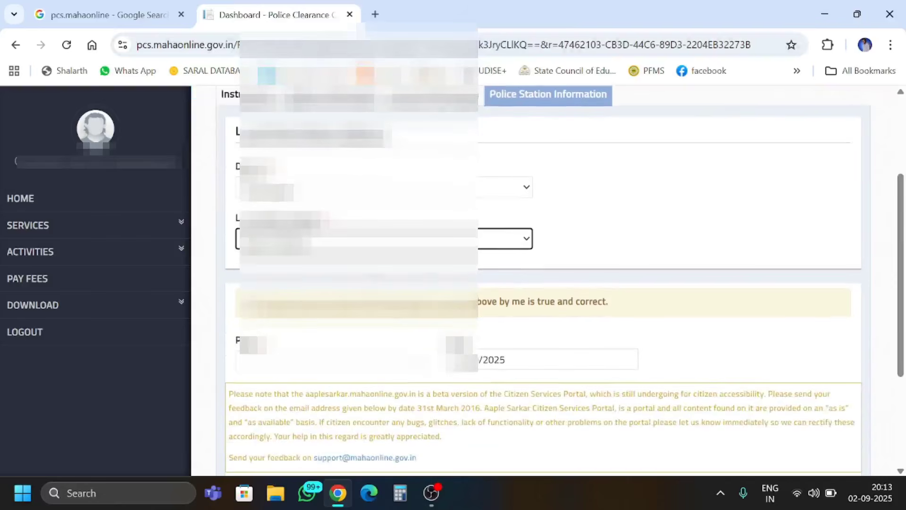
click(246, 301)
click(264, 362)
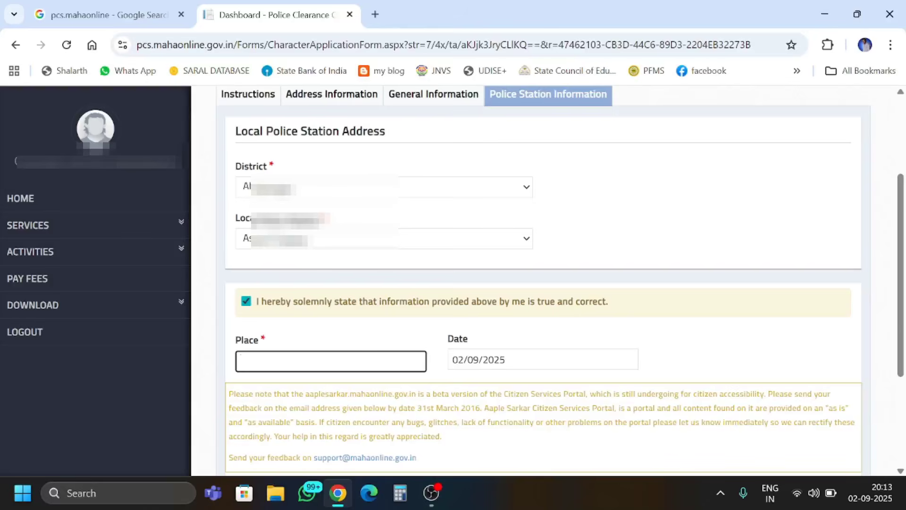
text(Sangam)
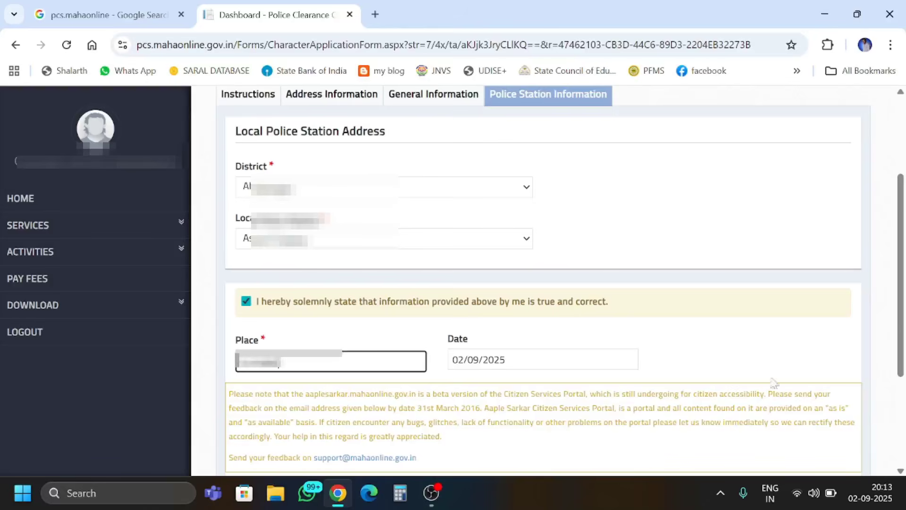
drag(904, 286, 901, 353)
- Save the application and acknowledge the 'application successfully received' message
click(246, 361)
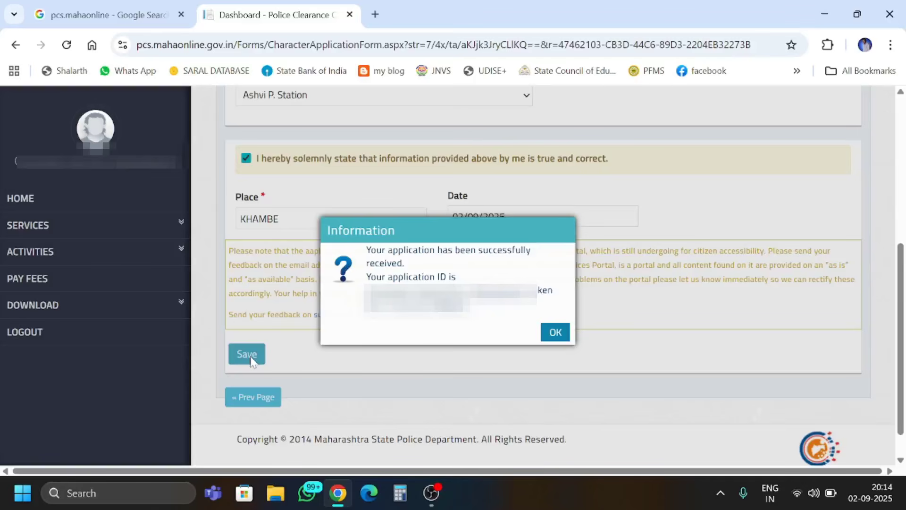
click(556, 332)
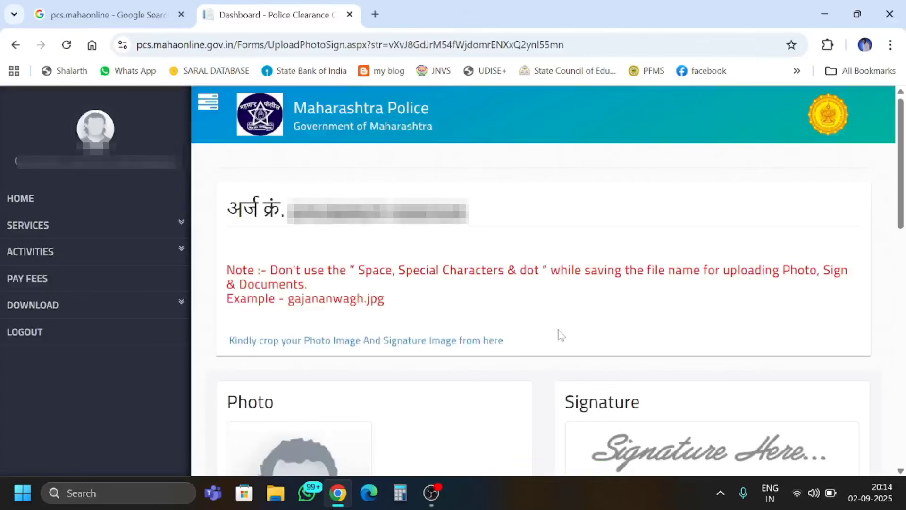
mouse_move(904, 149)
mouse_down()
mouse_move(904, 208)
mouse_move(904, 197)
mouse_up()
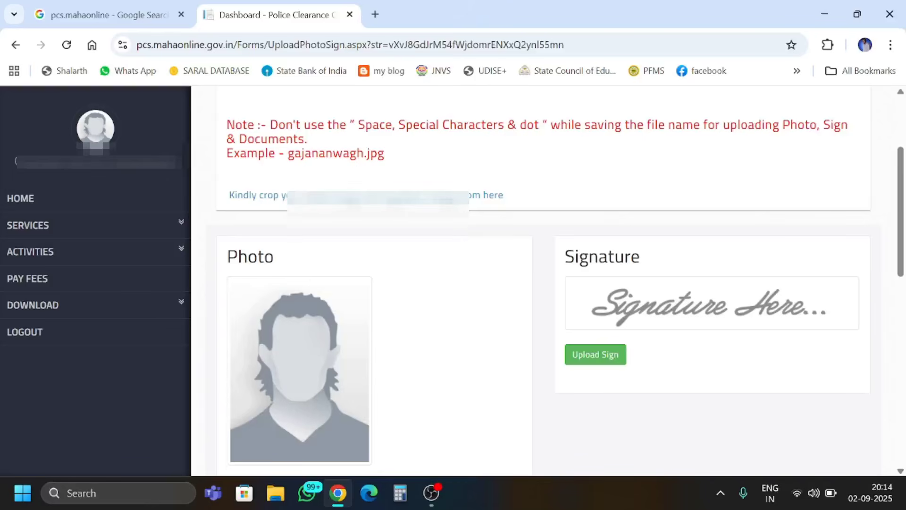
drag(288, 153, 358, 168)
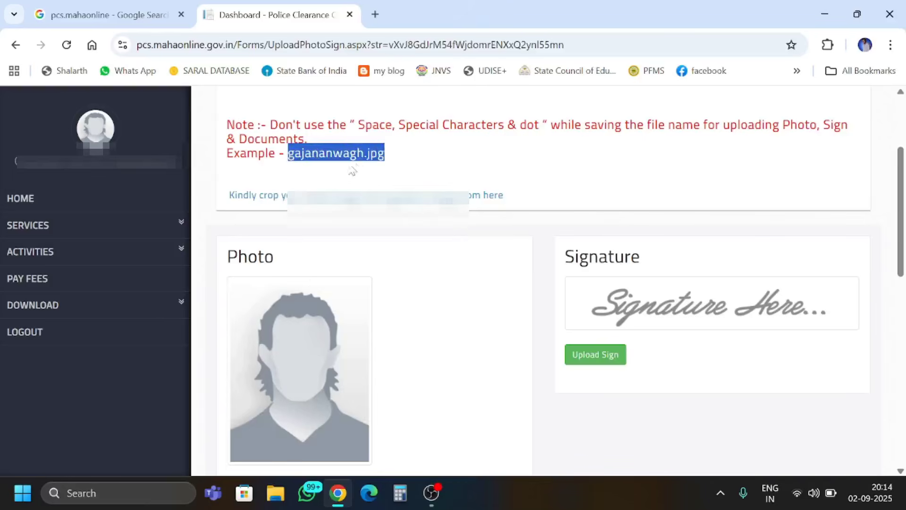
click(346, 168)
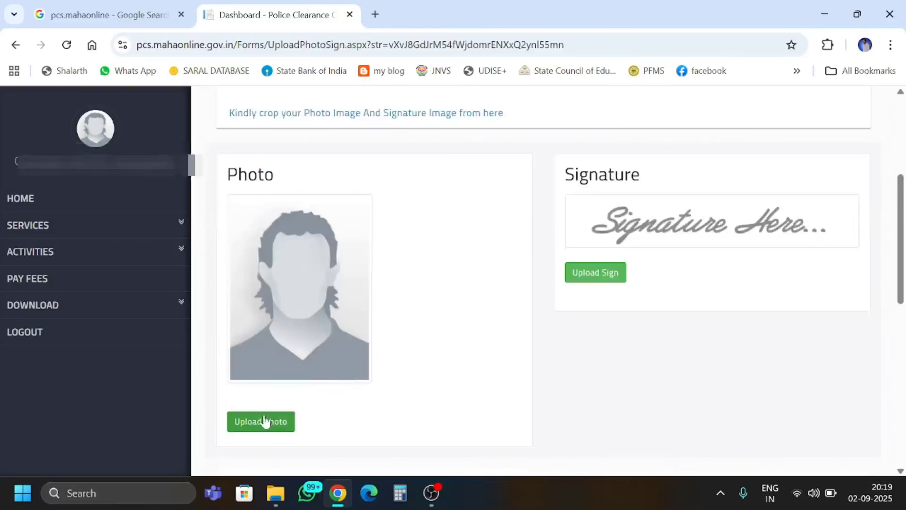
- Upload the PHOTO image as the applicant's photograph and save it to the application
click(263, 422)
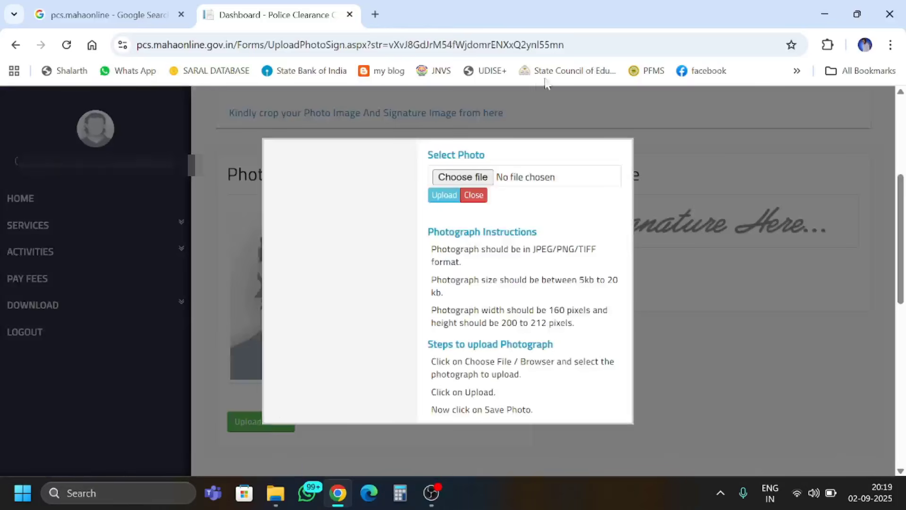
click(472, 179)
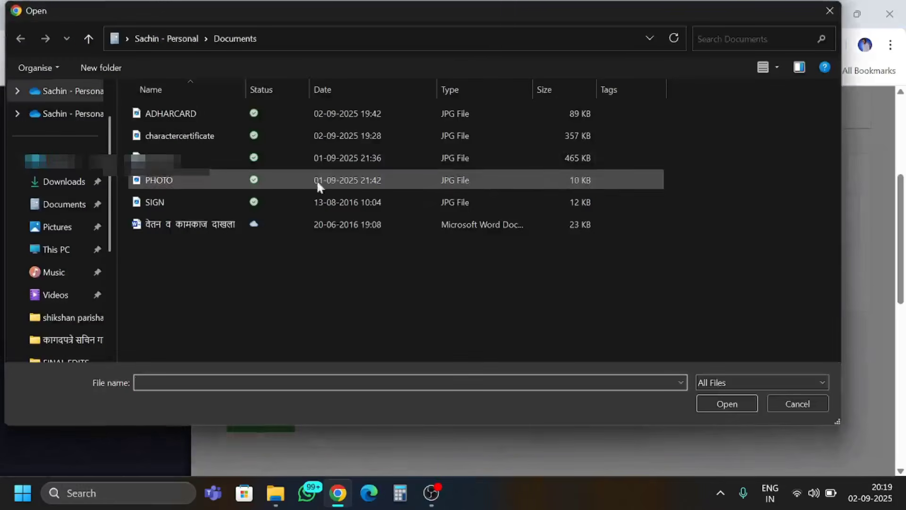
click(230, 180)
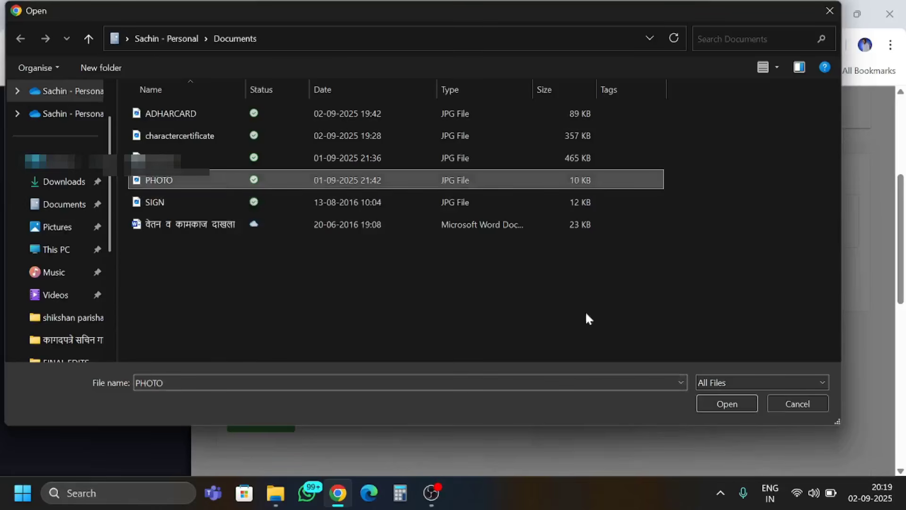
click(725, 402)
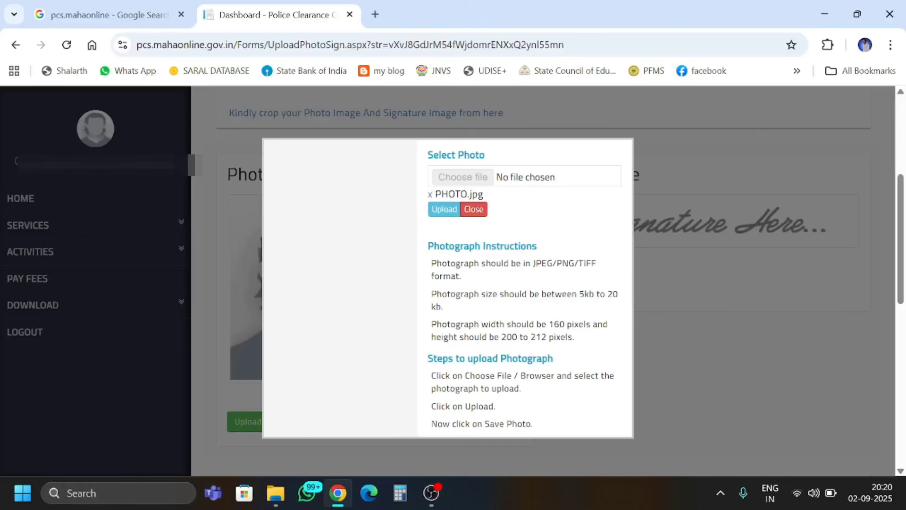
click(441, 212)
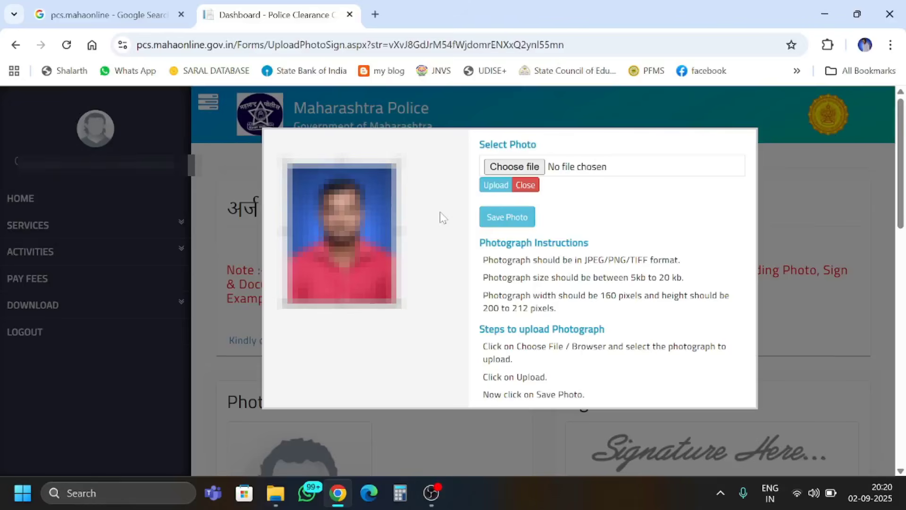
click(521, 218)
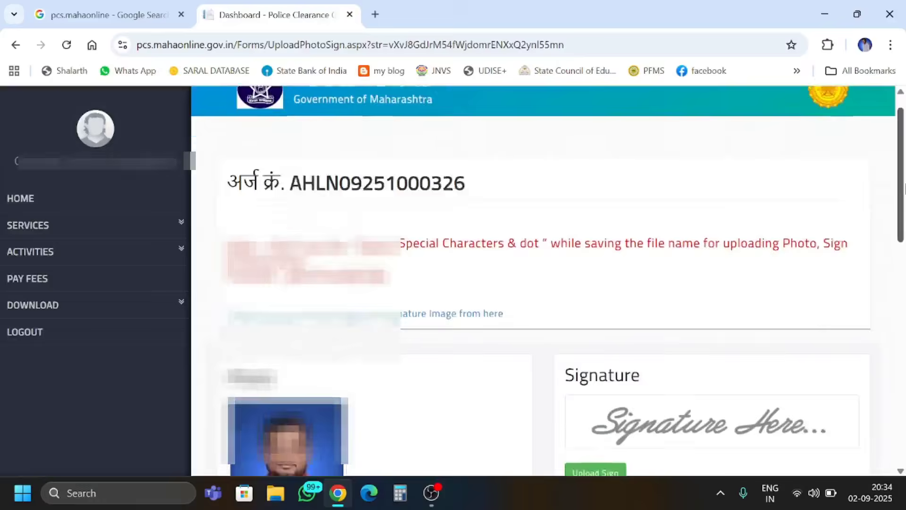
- Upload the SIGNA image as the applicant's signature and save it to the application
scroll(740, 263, down, 4)
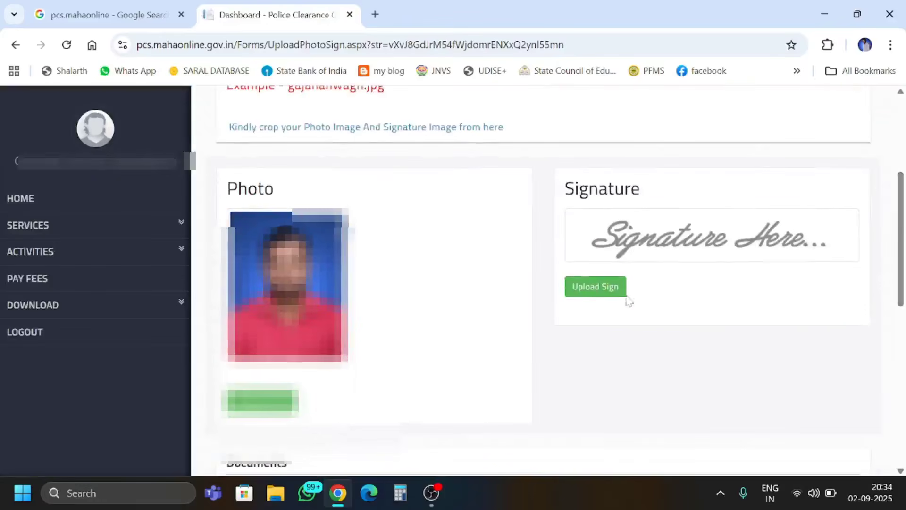
click(609, 295)
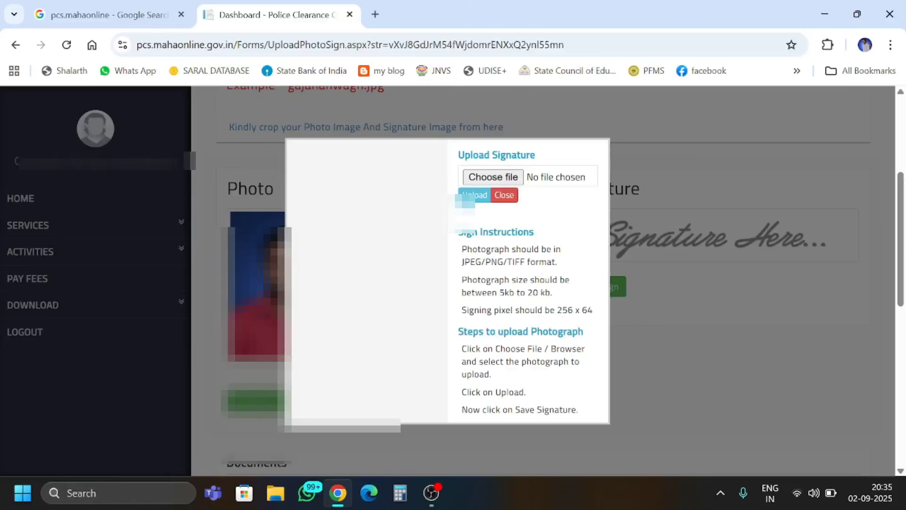
click(515, 181)
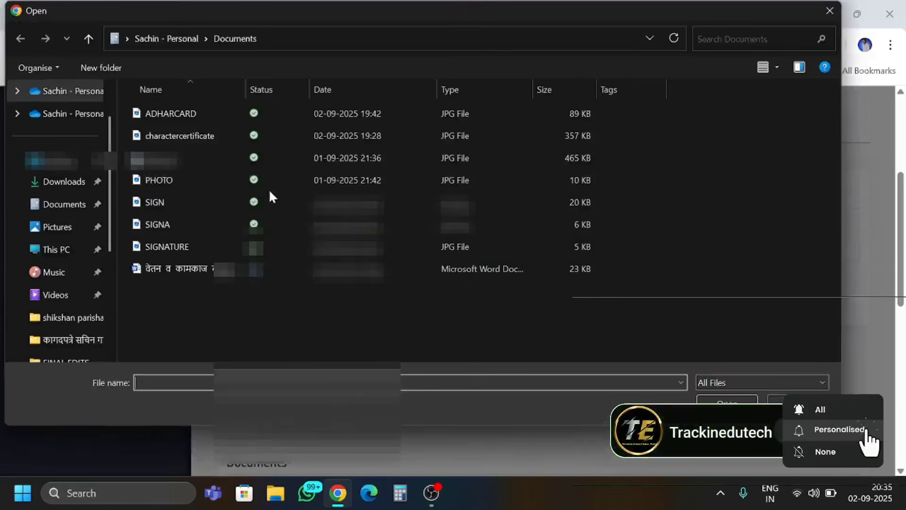
click(234, 227)
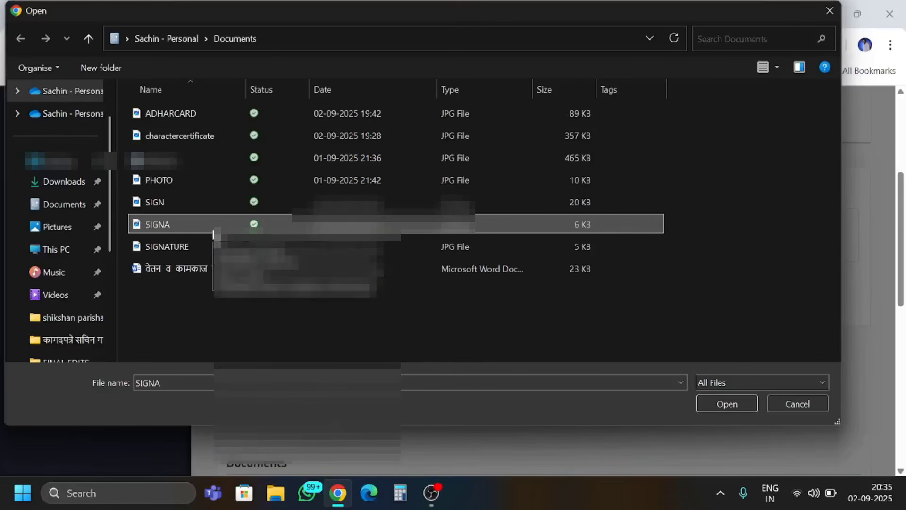
click(734, 404)
click(475, 209)
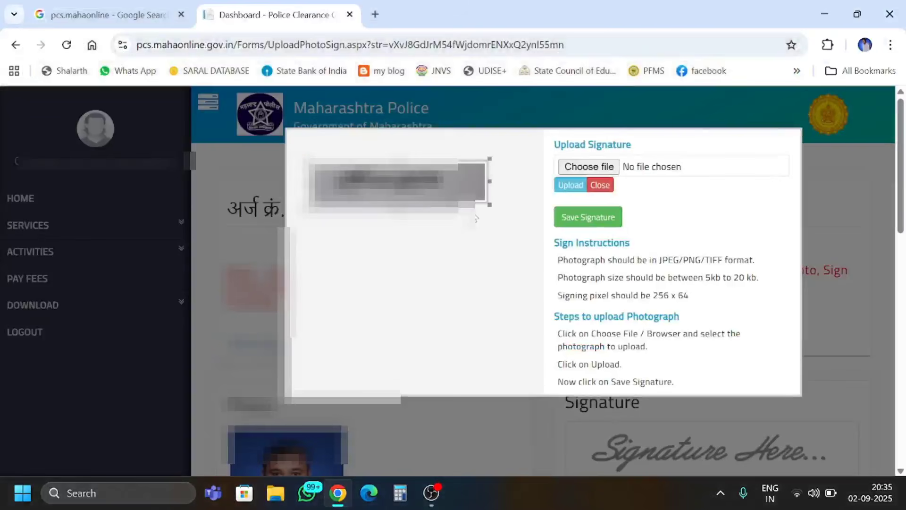
click(596, 217)
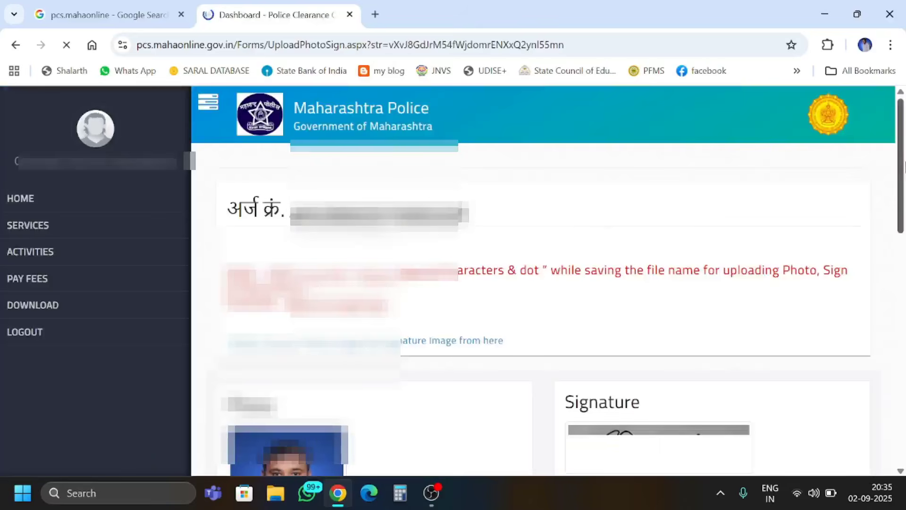
drag(904, 165, 904, 401)
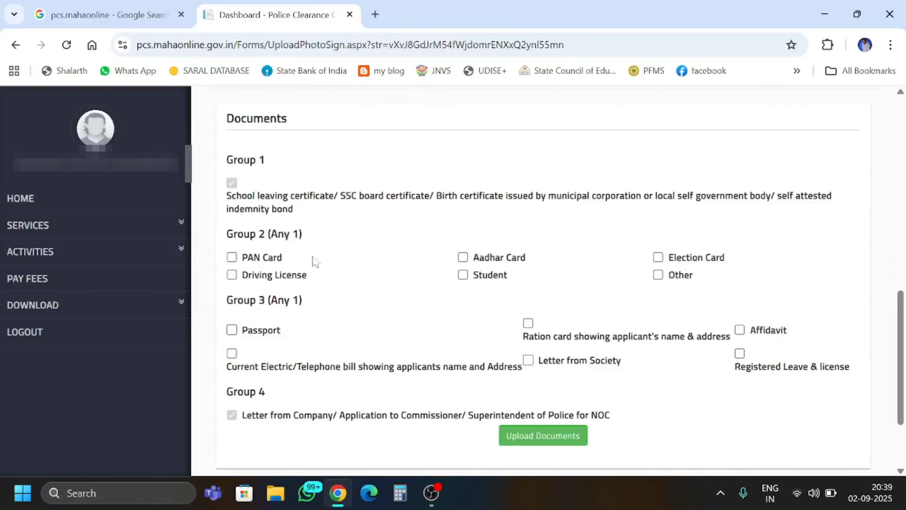
- Tick PAN Card in Group 2 and Ration card in Group 3, then bring up the Upload Documents form
click(274, 259)
click(528, 324)
scroll(883, 325, down, 1)
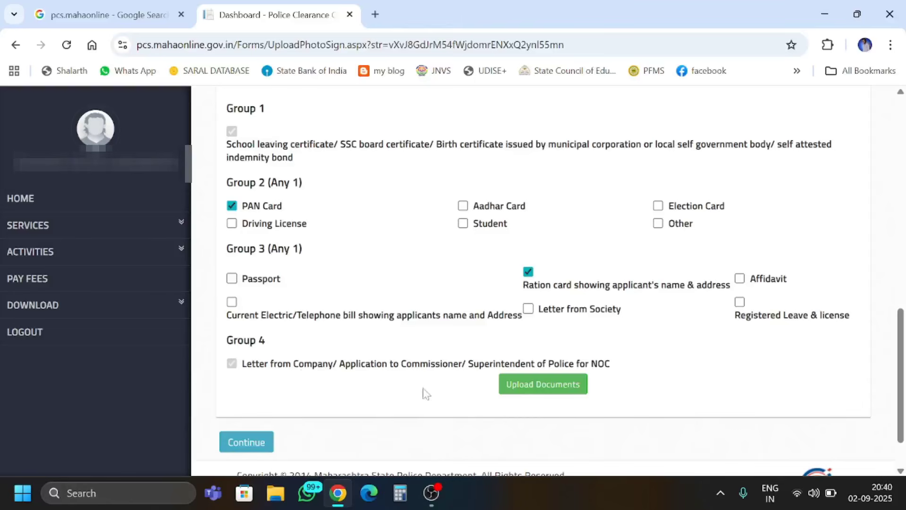
click(562, 392)
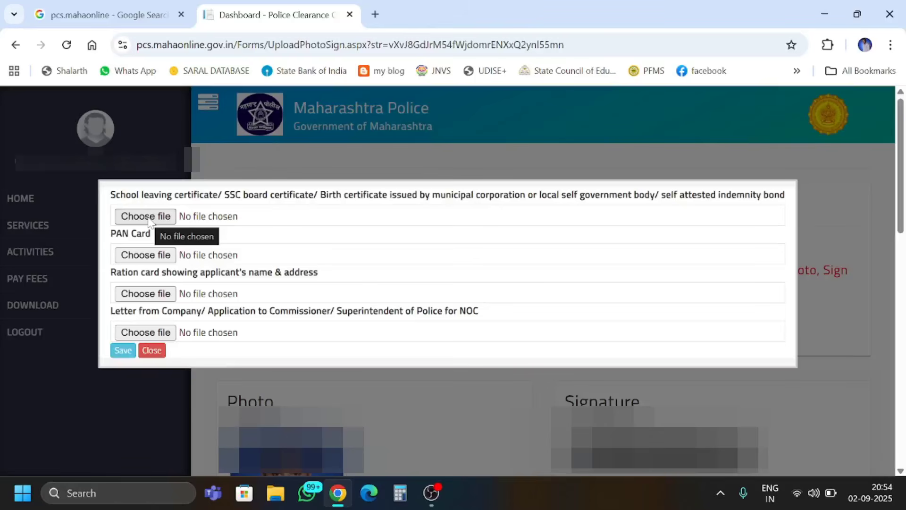
- Attach LC.jpg as the school leaving certificate and save all four documents to the application
click(149, 220)
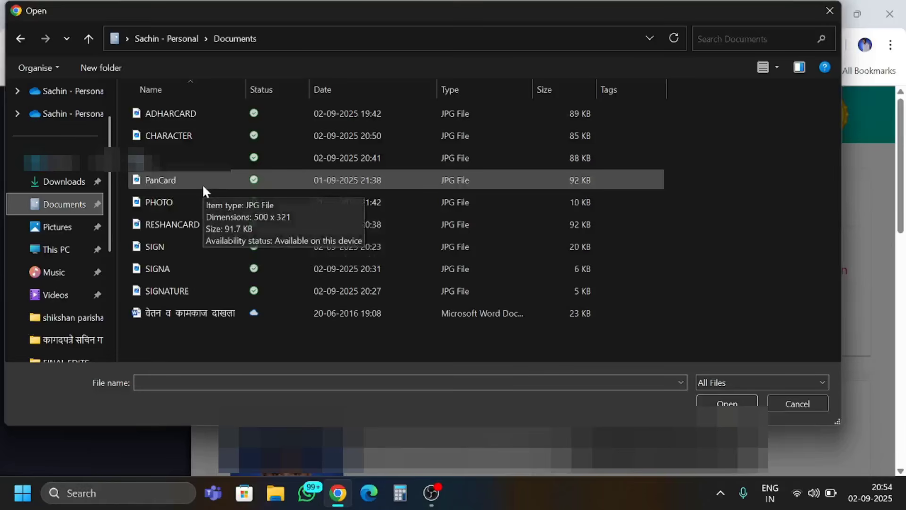
click(199, 160)
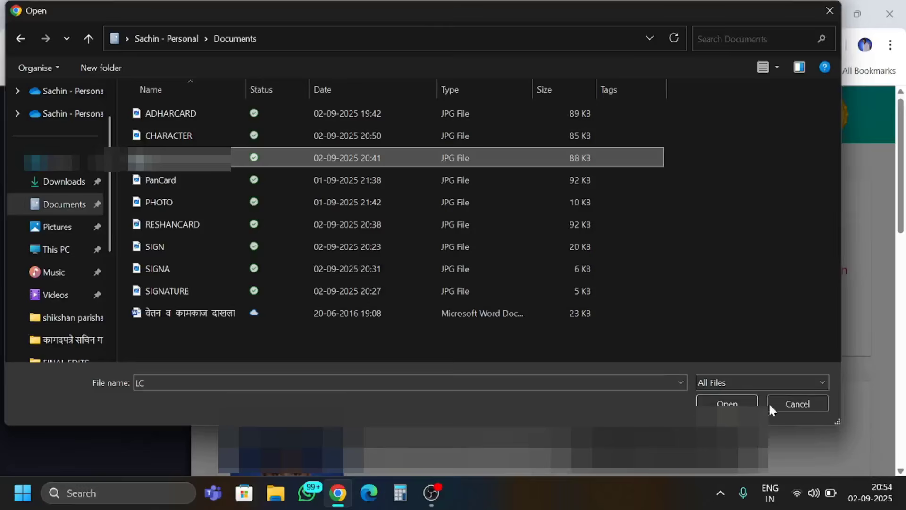
click(727, 403)
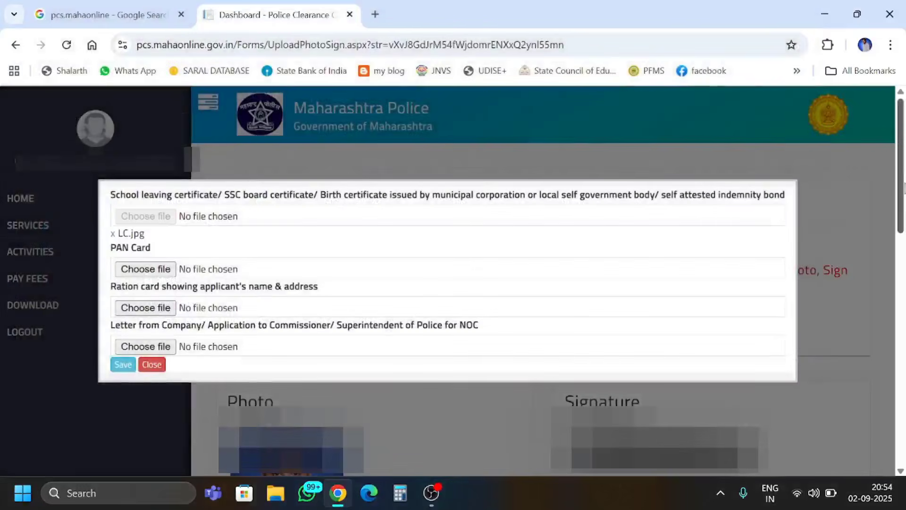
scroll(897, 249, down, 5)
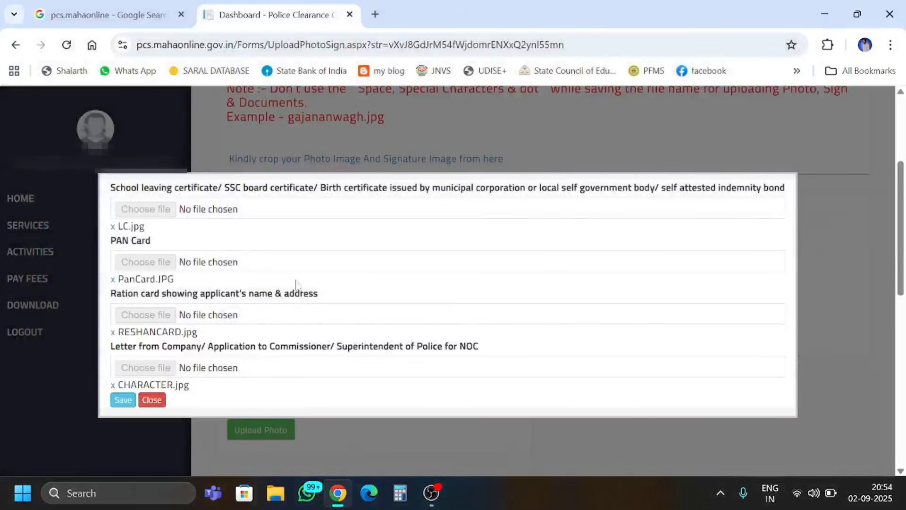
click(119, 402)
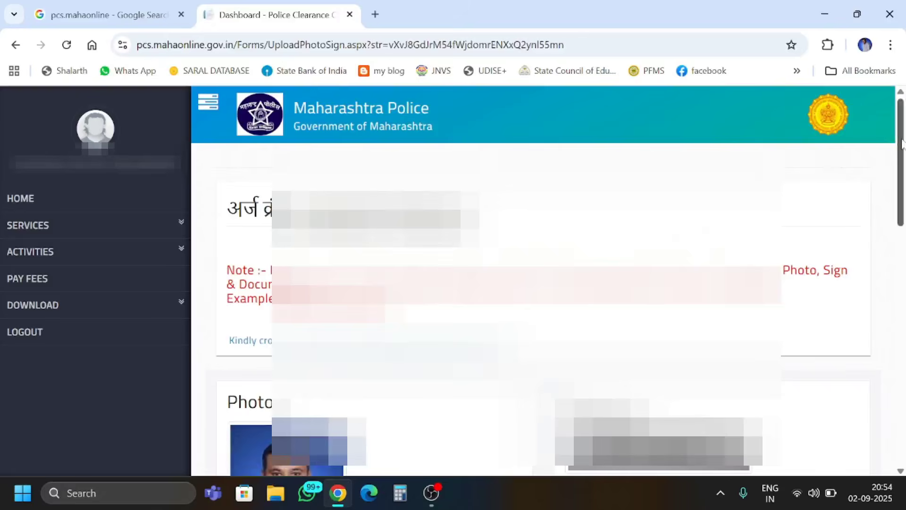
scroll(891, 230, down, 4)
scroll(891, 230, down, 10)
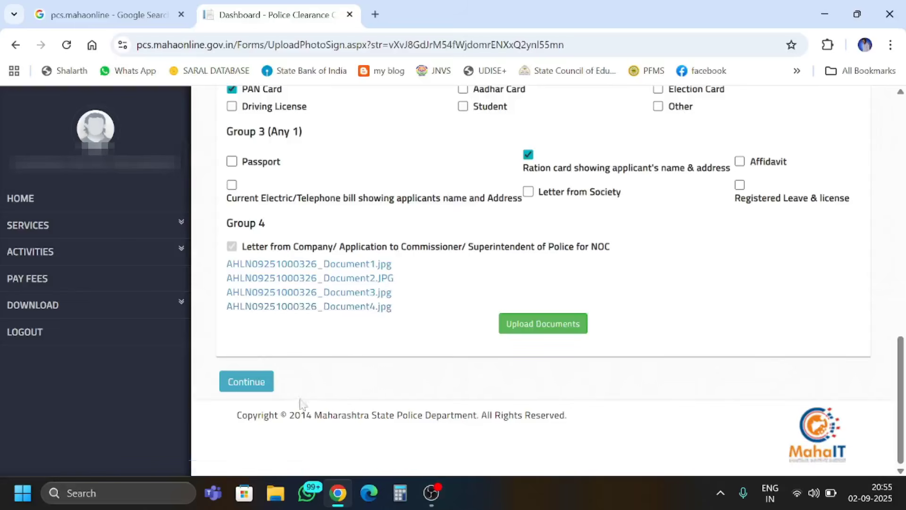
- Page through the completed application to its end and proceed to the 159.00 payment
click(250, 386)
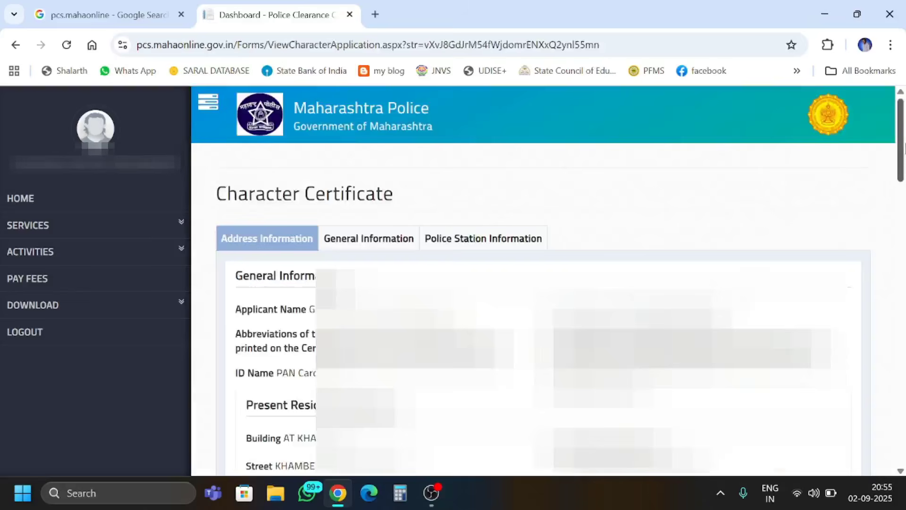
drag(898, 160, 847, 482)
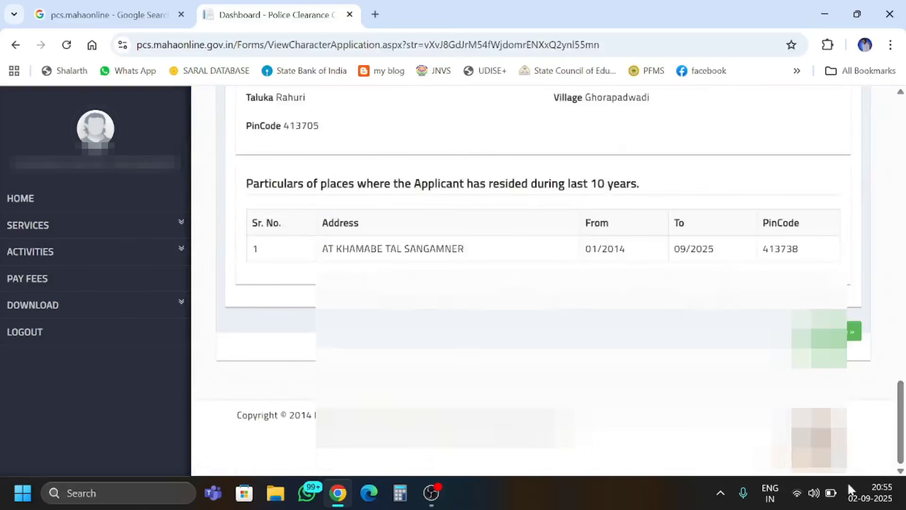
click(835, 332)
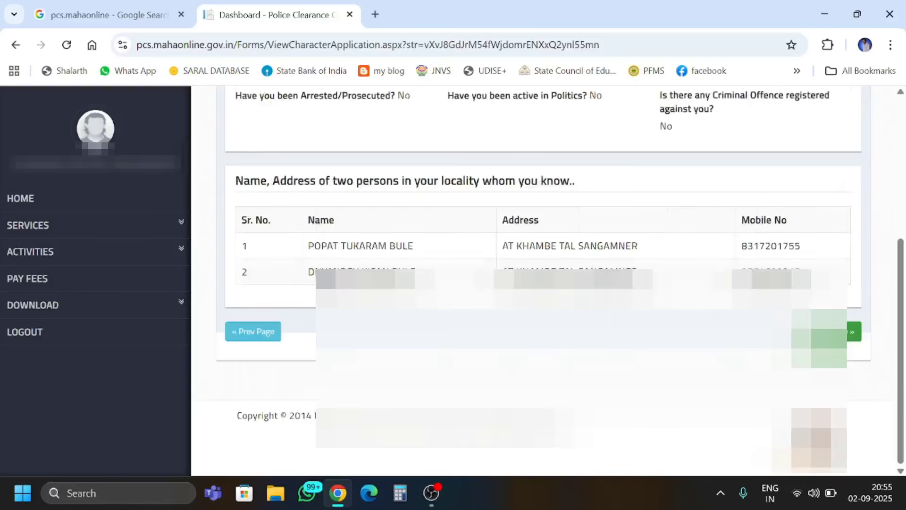
click(847, 332)
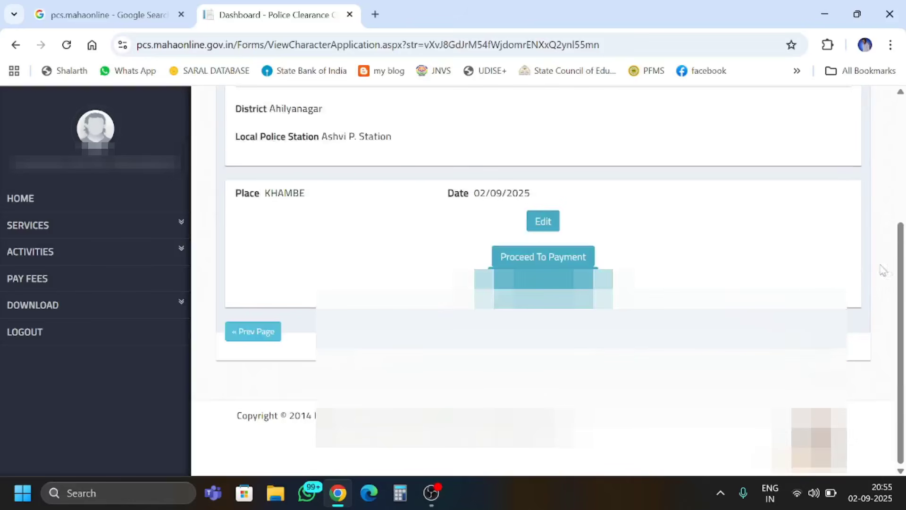
drag(900, 294, 874, 299)
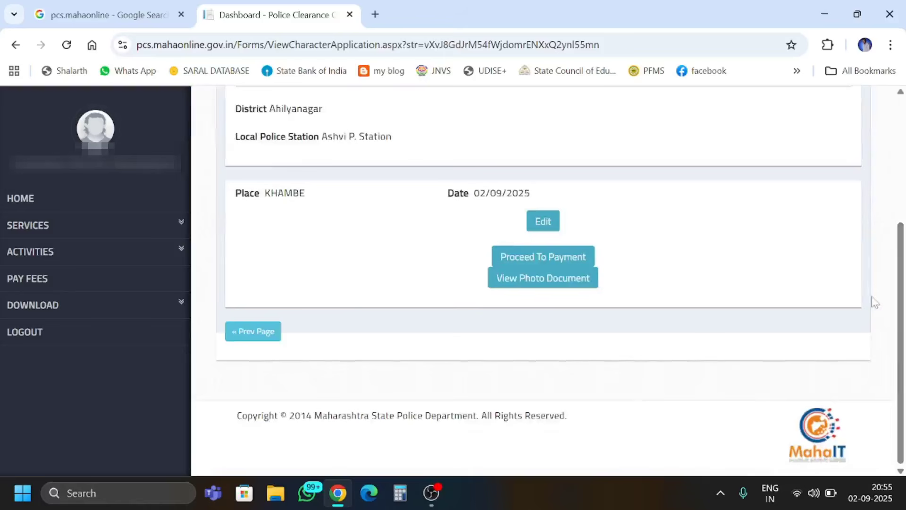
click(563, 265)
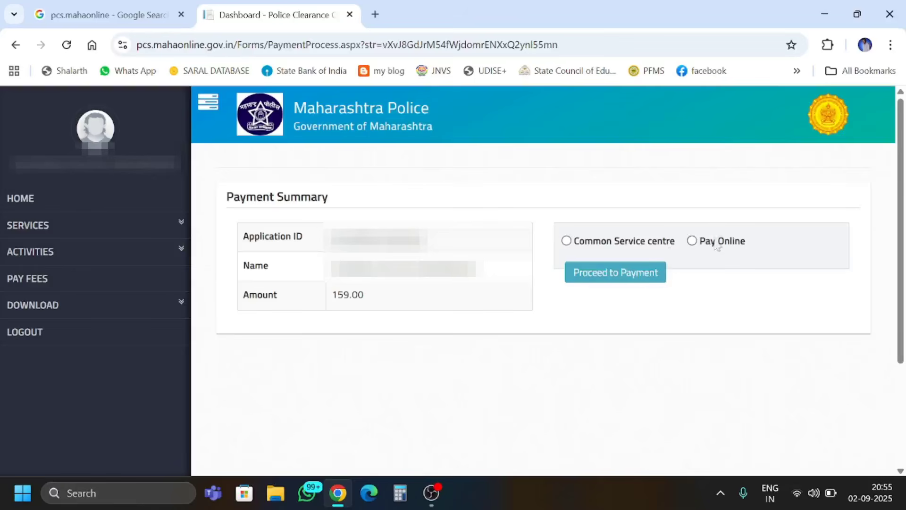
- Pay online, compare net banking, card and IMPS charges, then choose Pay Gov India net banking
click(731, 250)
click(625, 282)
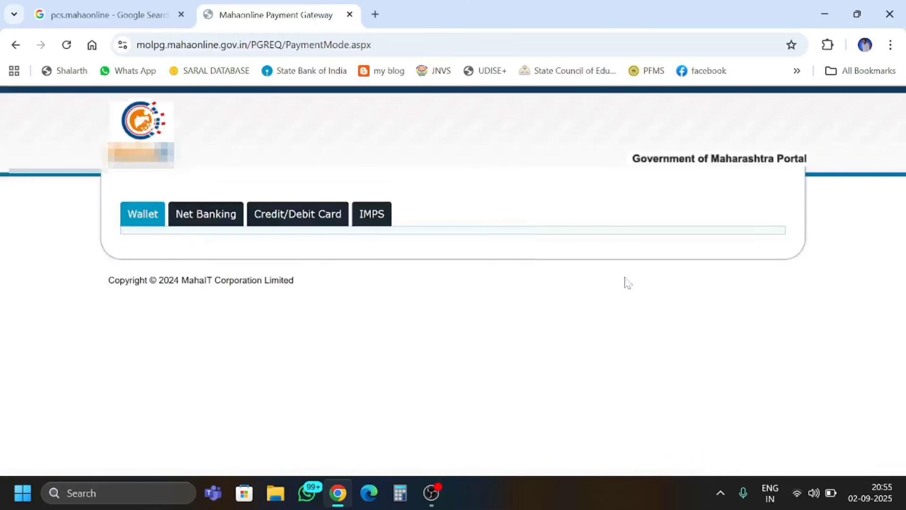
click(206, 225)
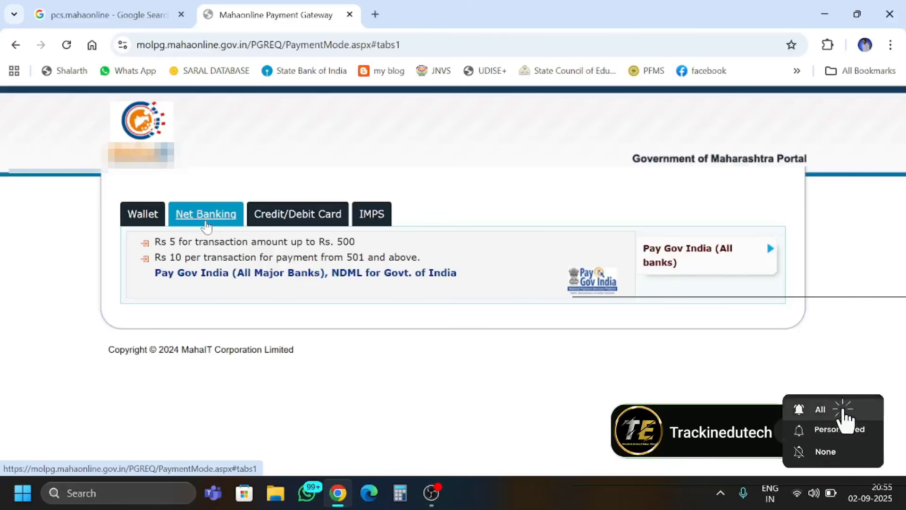
click(282, 228)
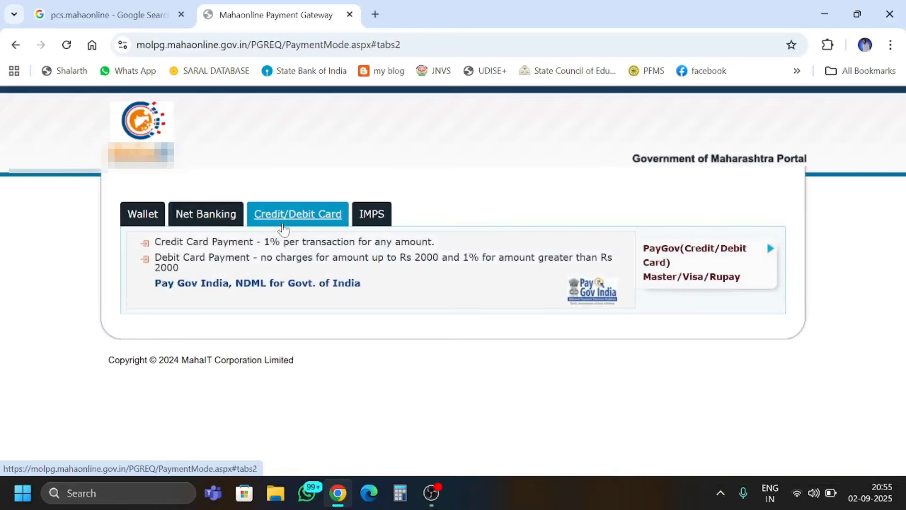
click(372, 221)
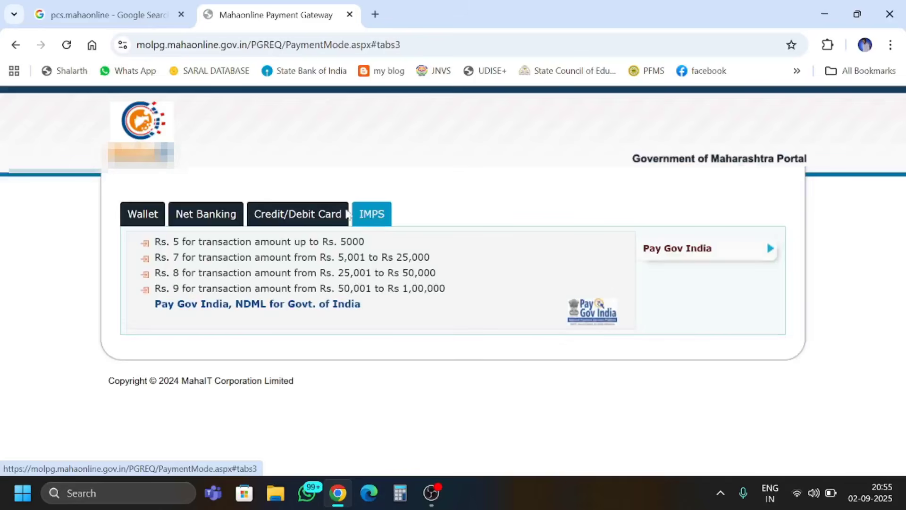
click(211, 218)
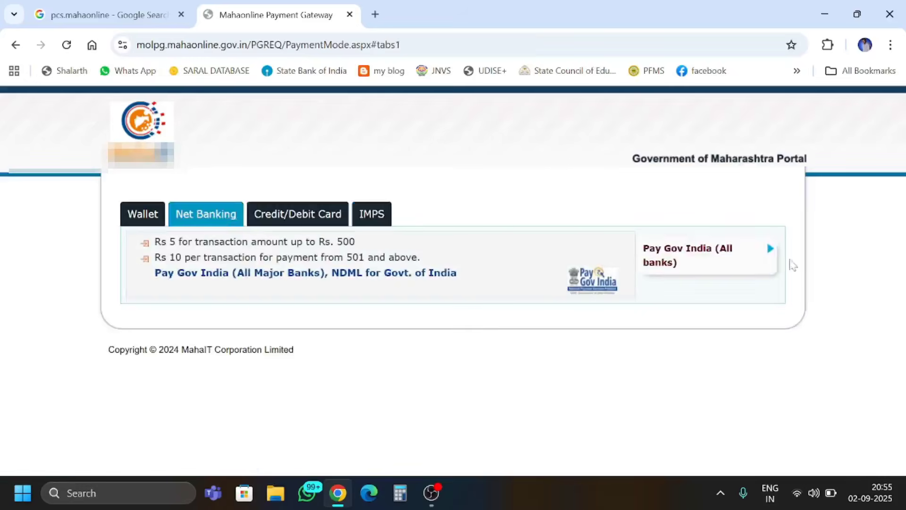
click(765, 252)
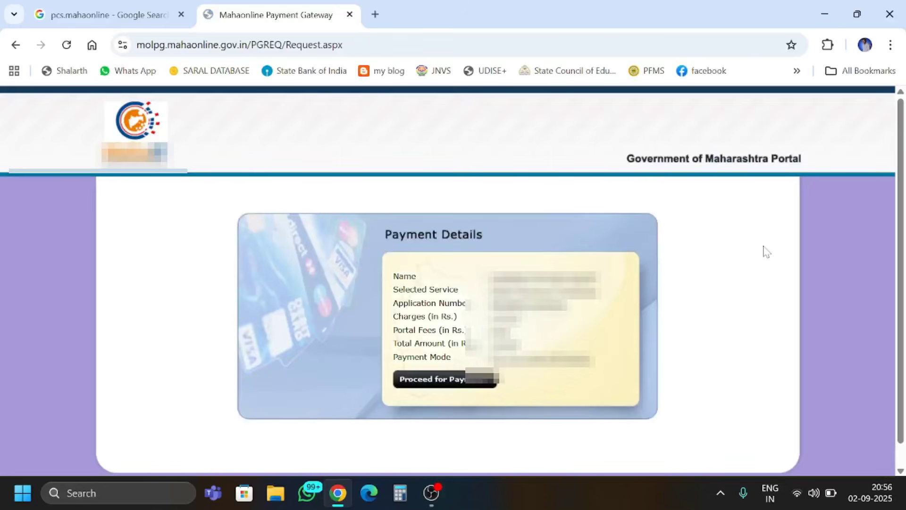
- Pay the ₹159.00 fee on BillDesk by UPI QR code
click(457, 385)
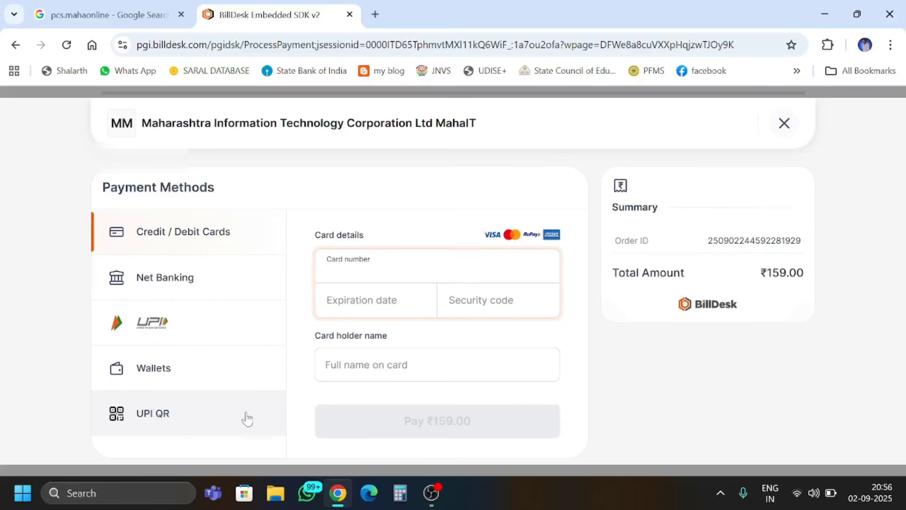
click(225, 428)
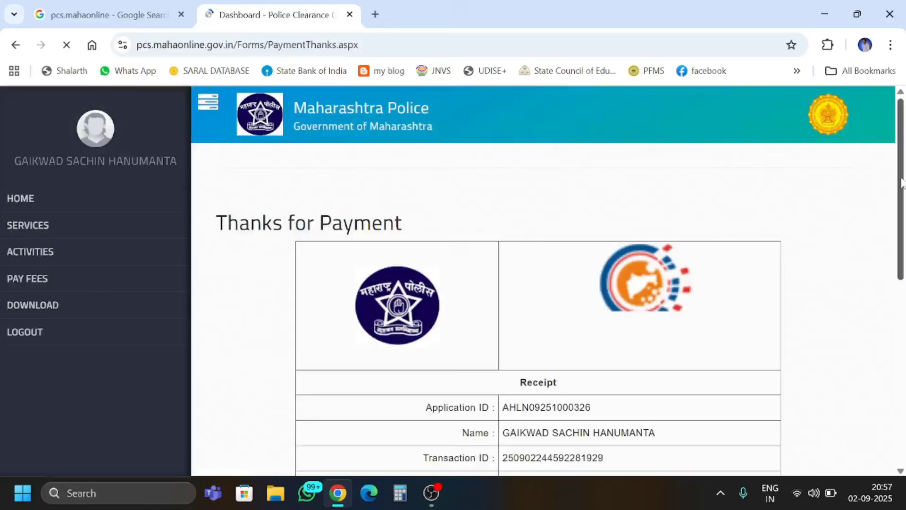
drag(894, 133, 886, 324)
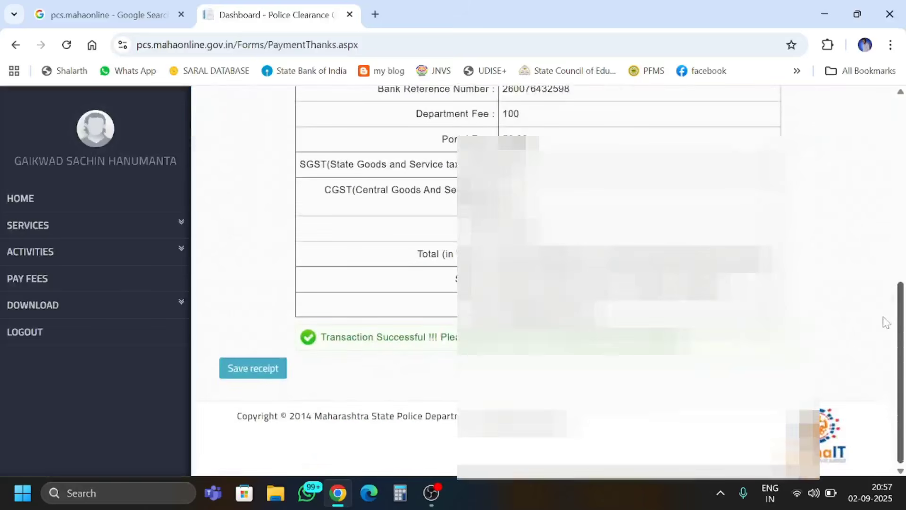
click(244, 370)
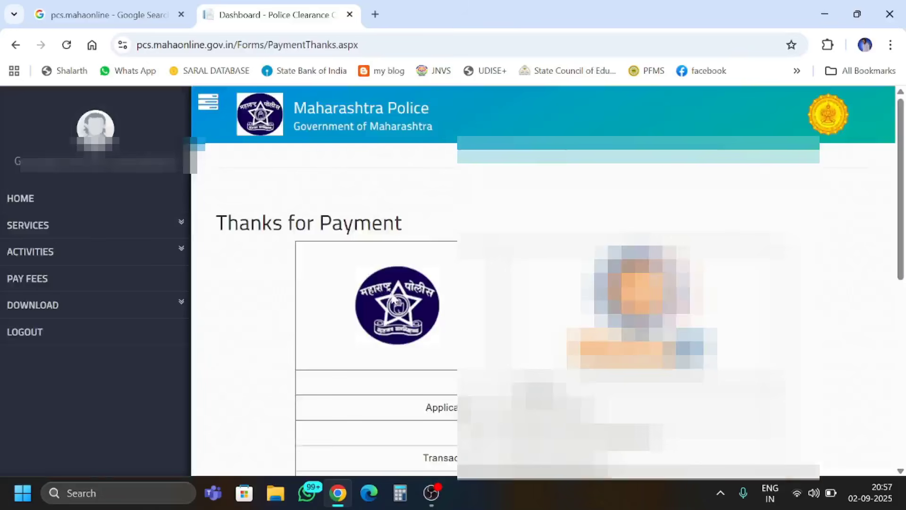
drag(900, 135, 898, 255)
scroll(330, 320, up, 5)
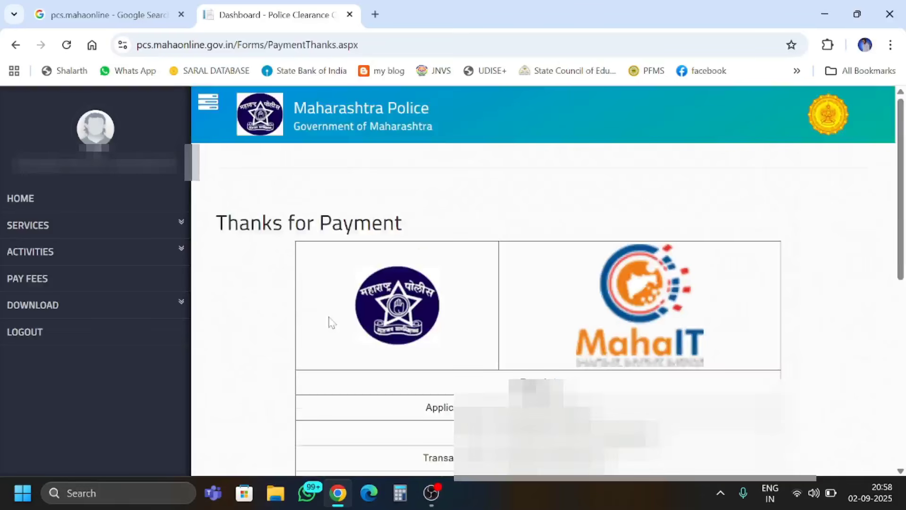
- Open the View Application page from the Activities menu
click(180, 234)
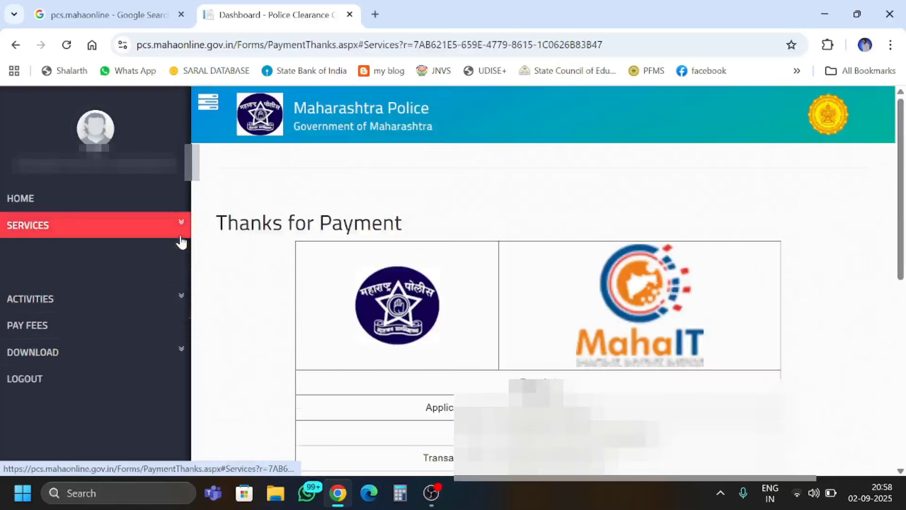
click(178, 239)
click(155, 258)
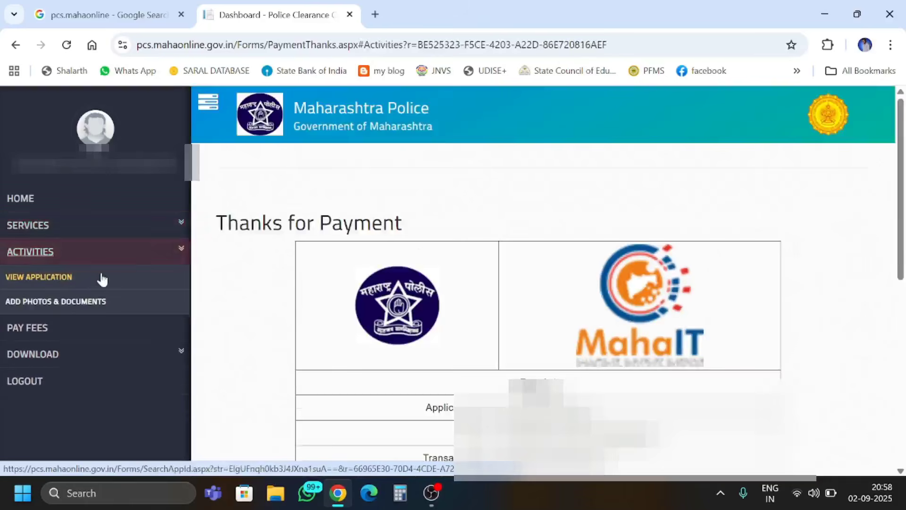
click(94, 283)
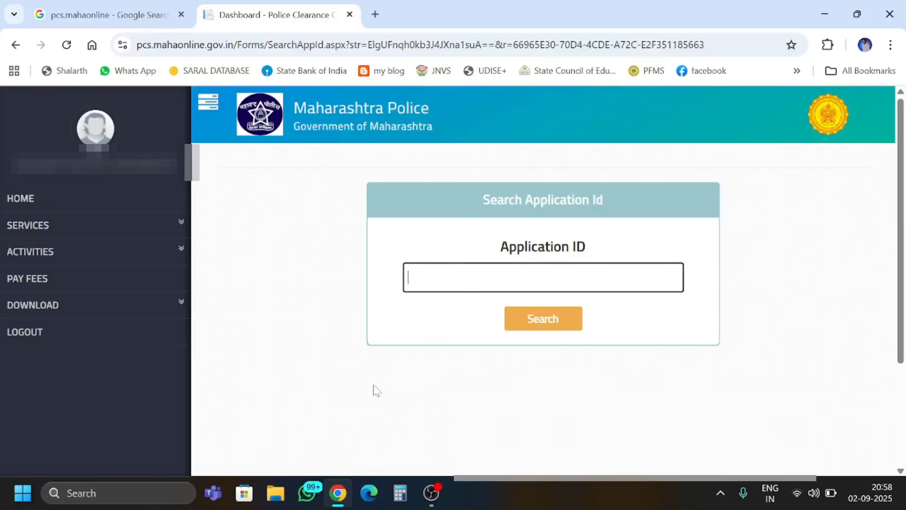
- Paste the application ID and search for the Character Certificate application
key(ctrl+v)
click(642, 344)
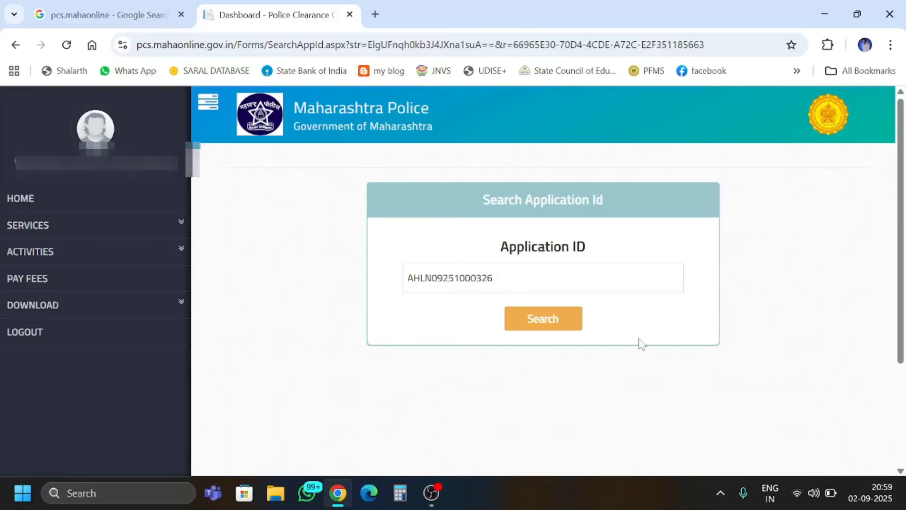
click(567, 324)
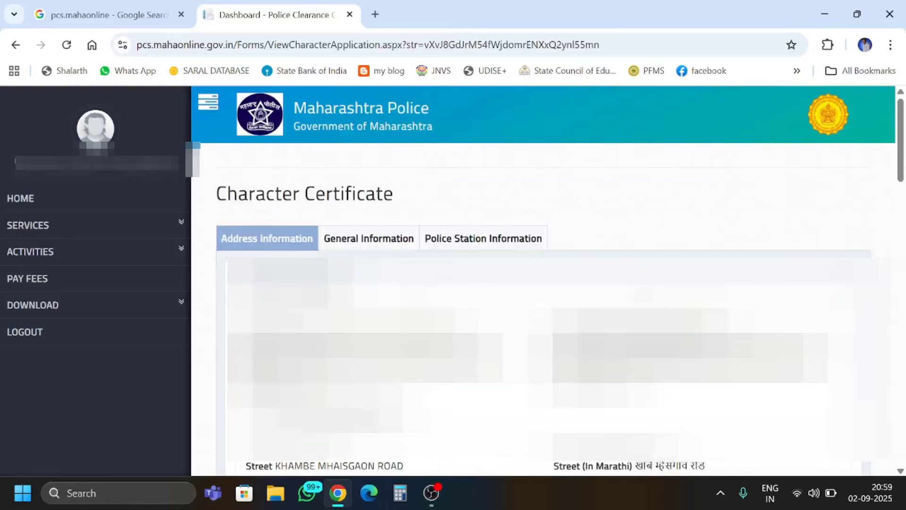
- Review the address, general and police station details, then go to Pay Fees
drag(900, 136, 901, 402)
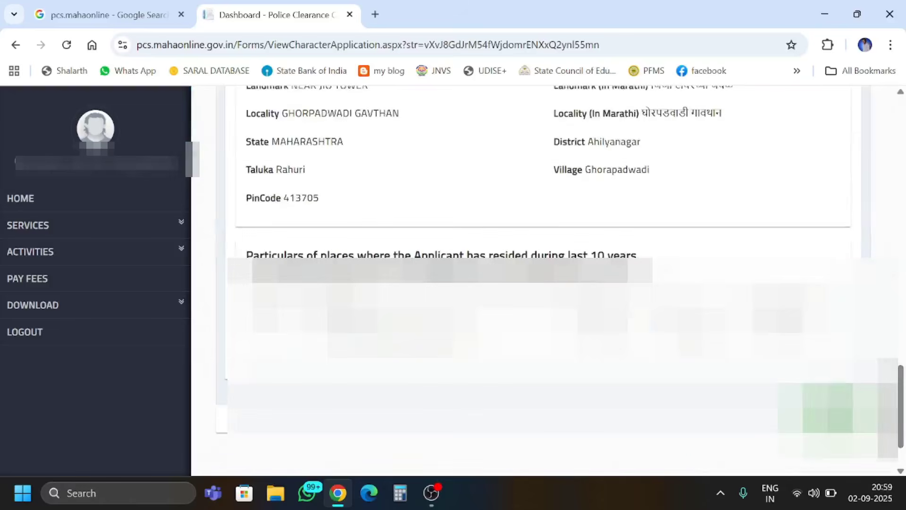
click(834, 404)
click(834, 404)
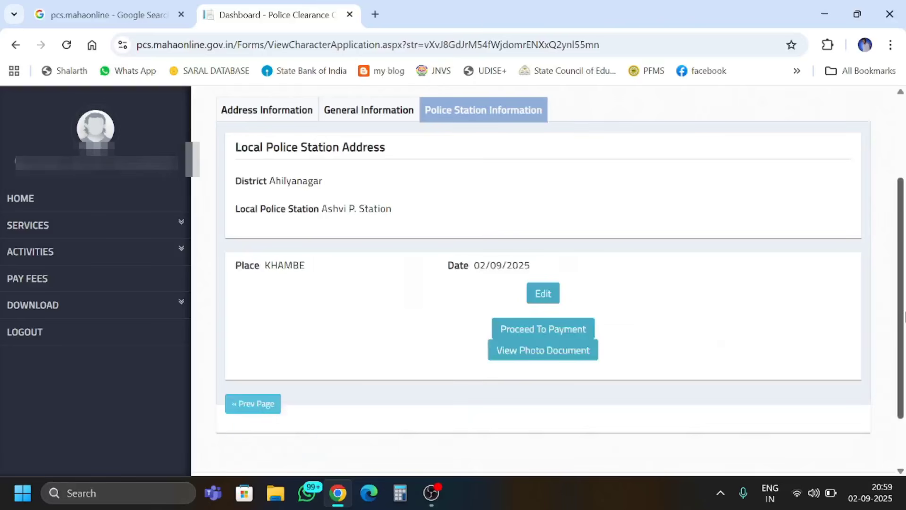
scroll(715, 231, up, 3)
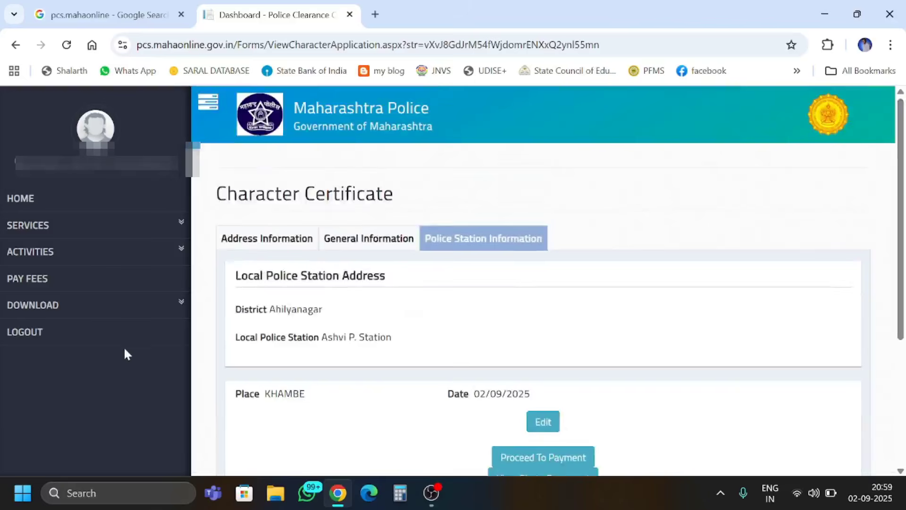
click(95, 279)
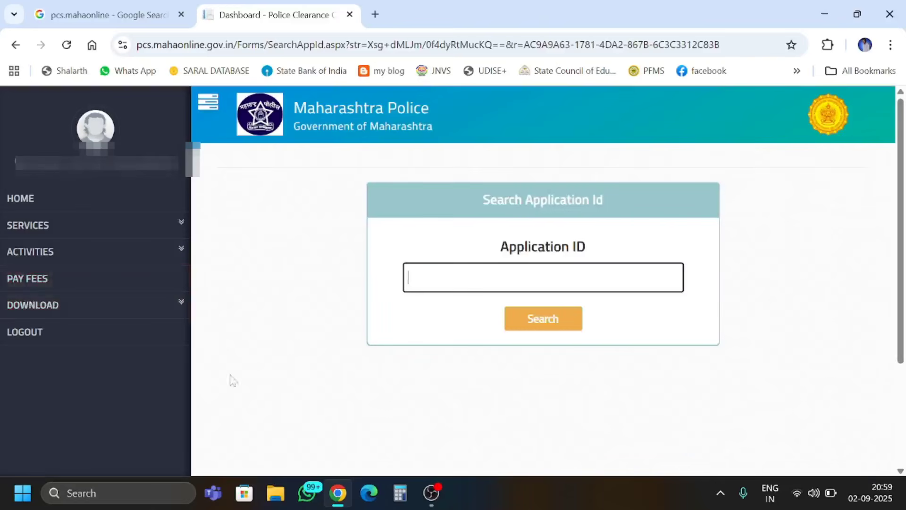
- Search the autofilled application ID under Print Application and dismiss the not-paid notice
click(178, 305)
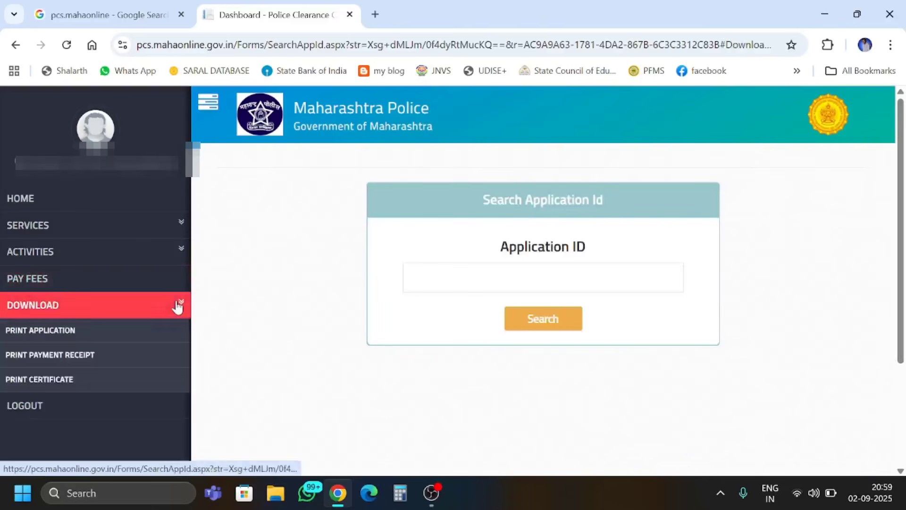
click(117, 337)
click(177, 313)
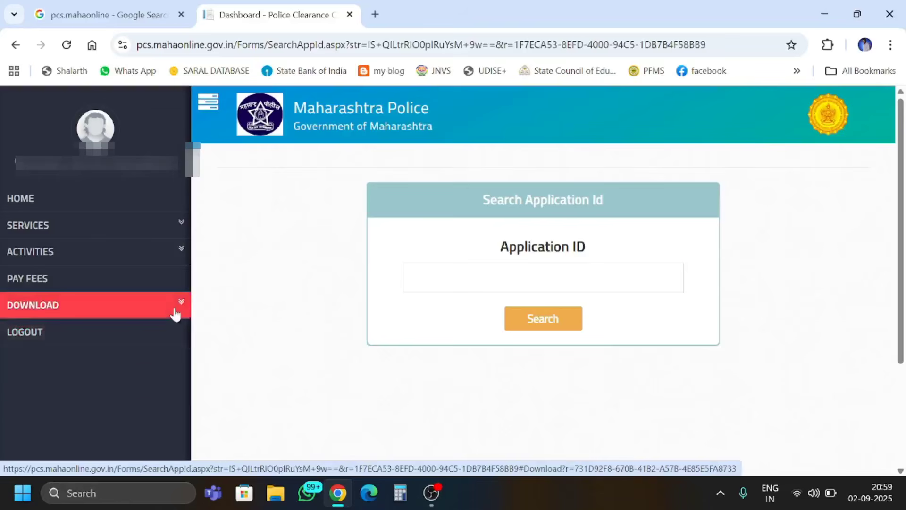
click(70, 334)
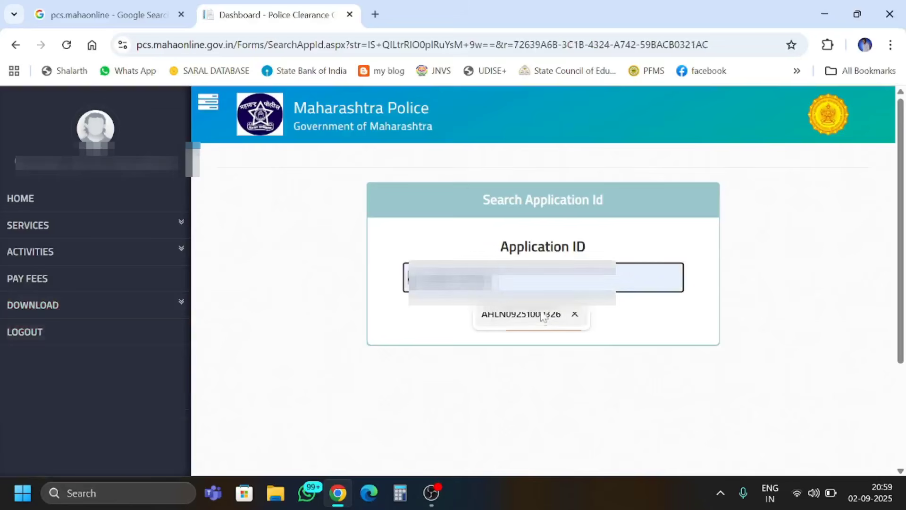
click(542, 314)
click(551, 330)
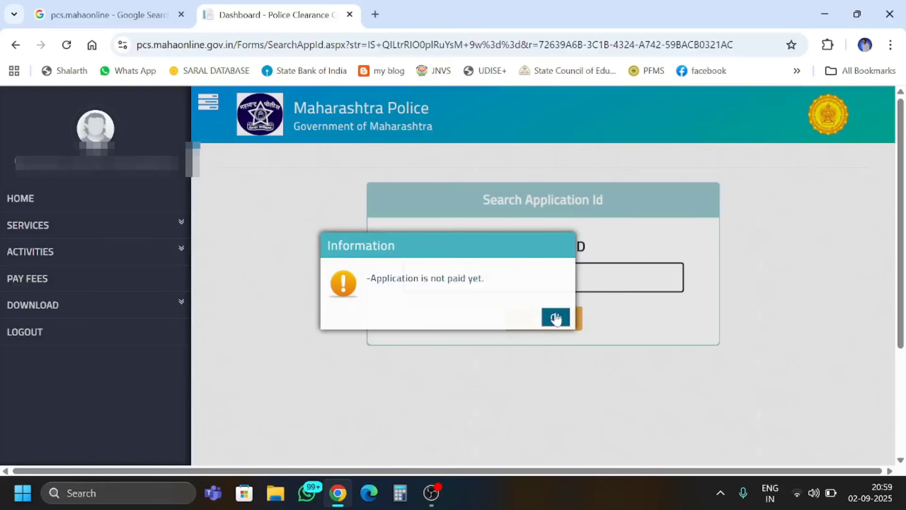
click(556, 317)
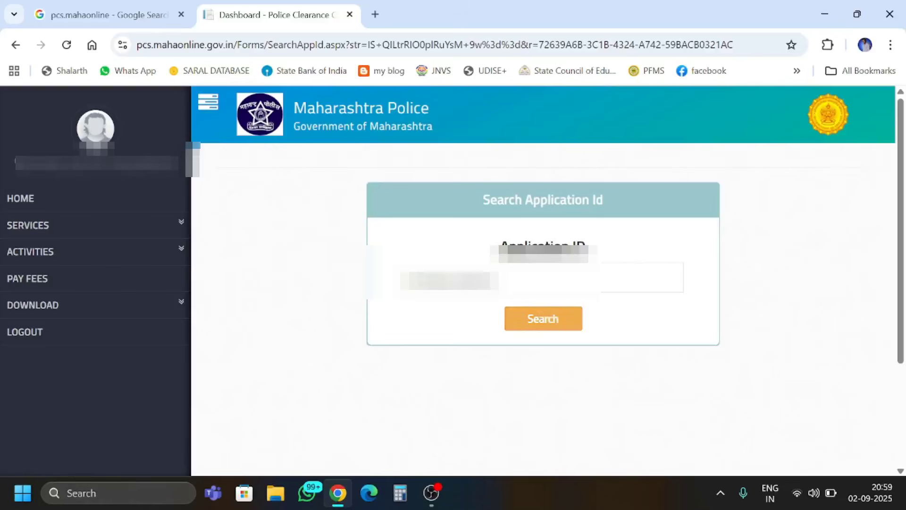
- Select part of the Application ID field's text, then deselect it
click(642, 277)
drag(491, 281, 409, 280)
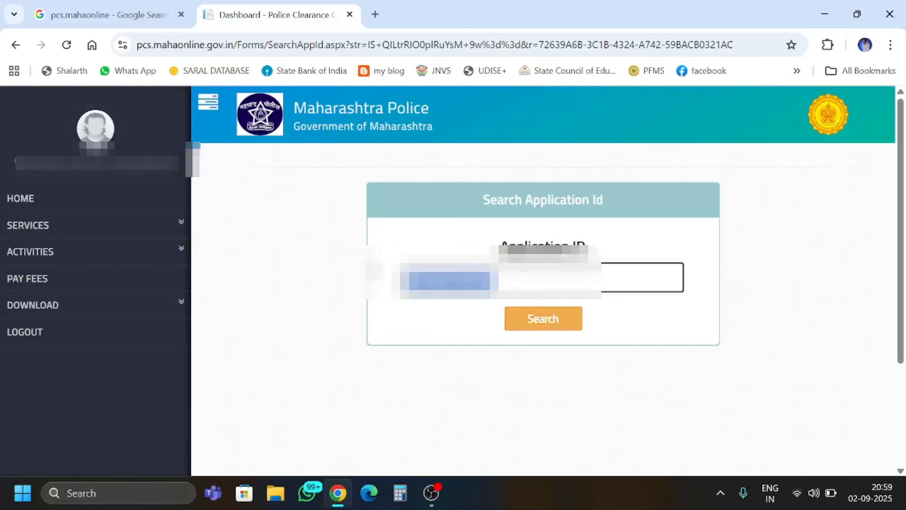
click(409, 281)
click(350, 299)
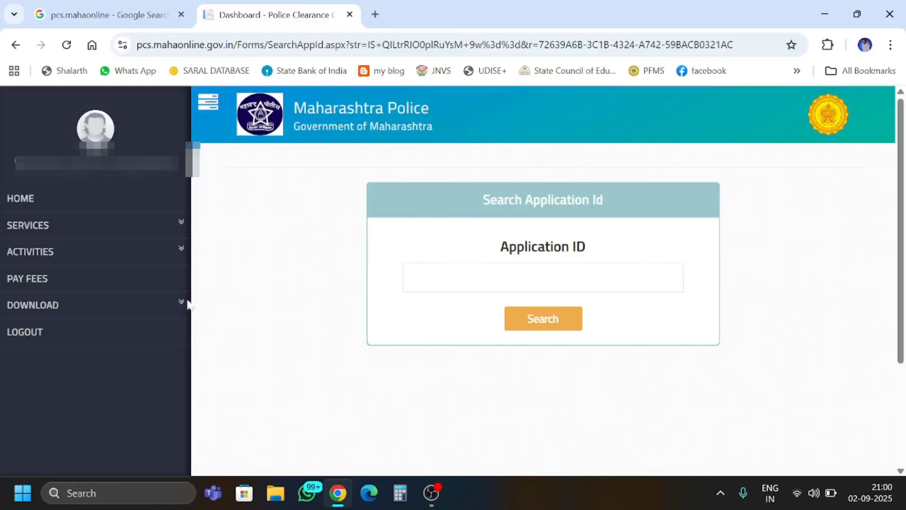
- Go to Print Certificate under the Download menu
click(144, 312)
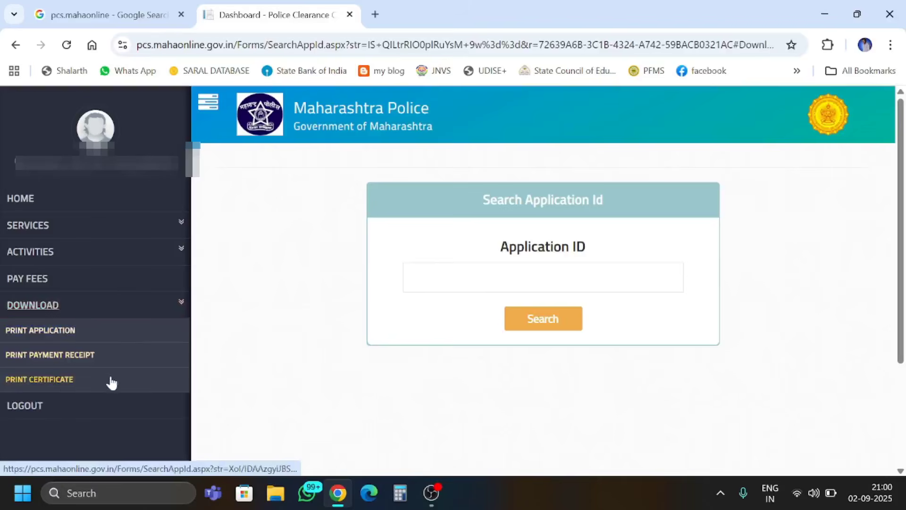
click(67, 385)
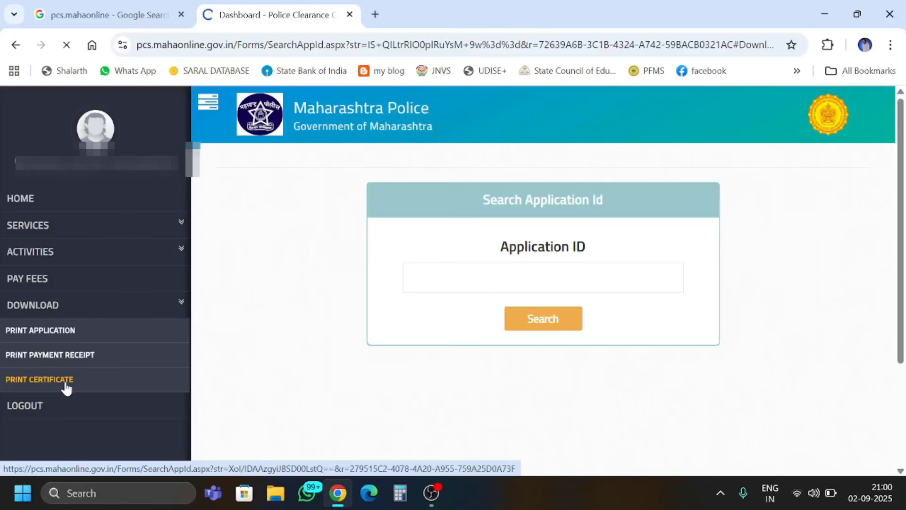